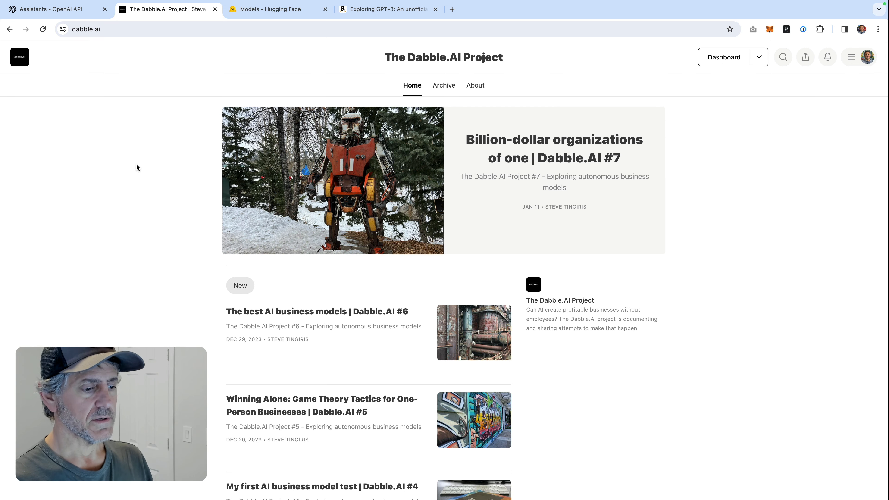
# Step: Look over the Dabble.AI Project home page and the Exploring GPT-3 book page on Amazon
pyautogui.scroll(-5, 139, 168)
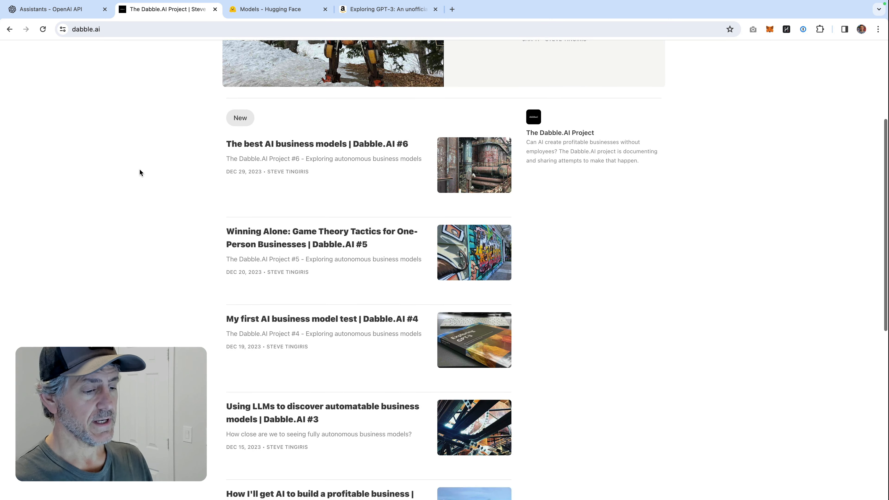
pyautogui.scroll(2, 140, 172)
pyautogui.scroll(4, 140, 172)
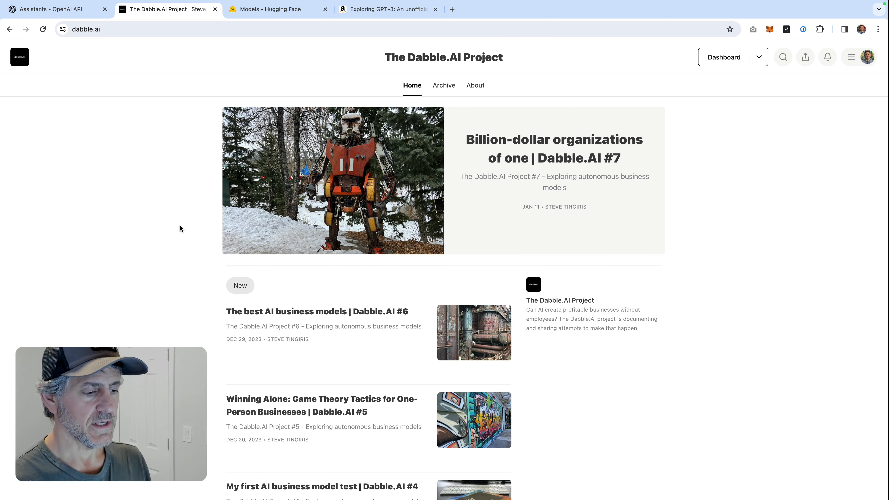
pyautogui.scroll(-2, 179, 228)
pyautogui.scroll(2, 181, 228)
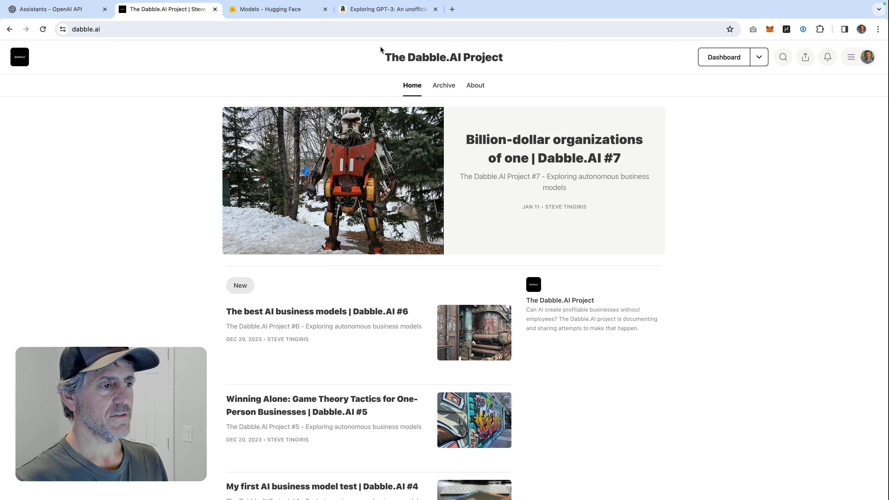
pyautogui.click(384, 10)
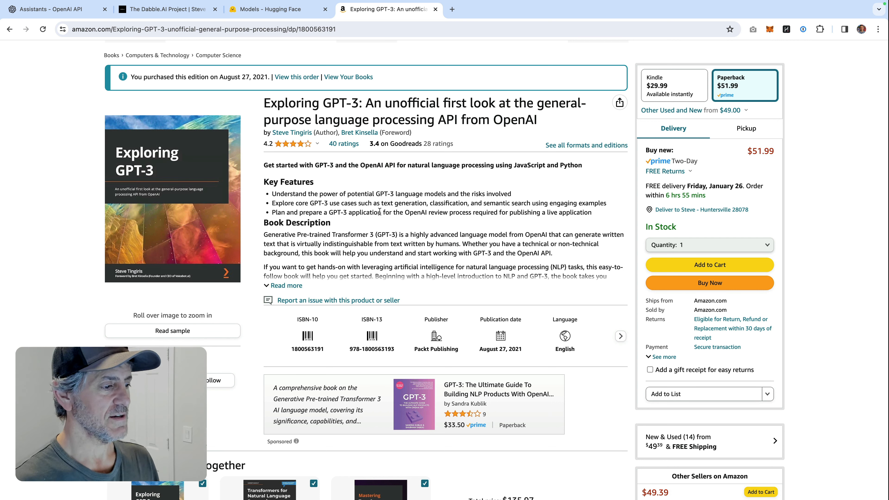
pyautogui.click(72, 15)
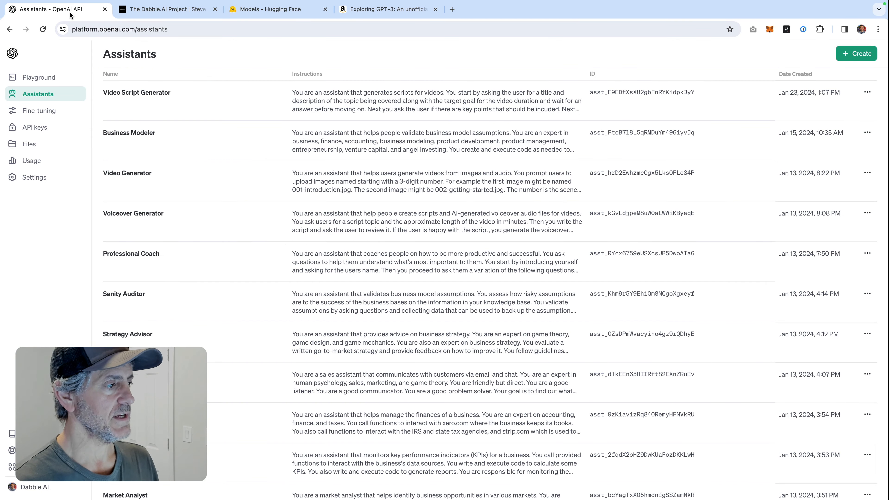
pyautogui.click(187, 11)
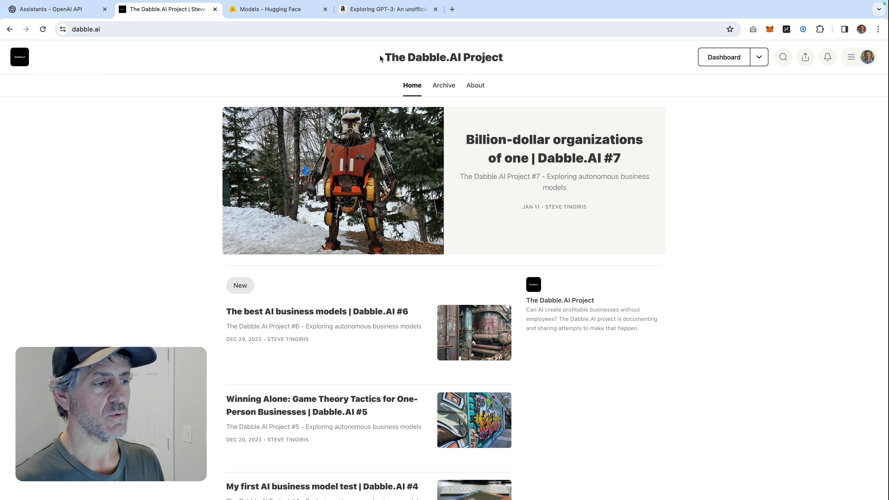
pyautogui.click(388, 14)
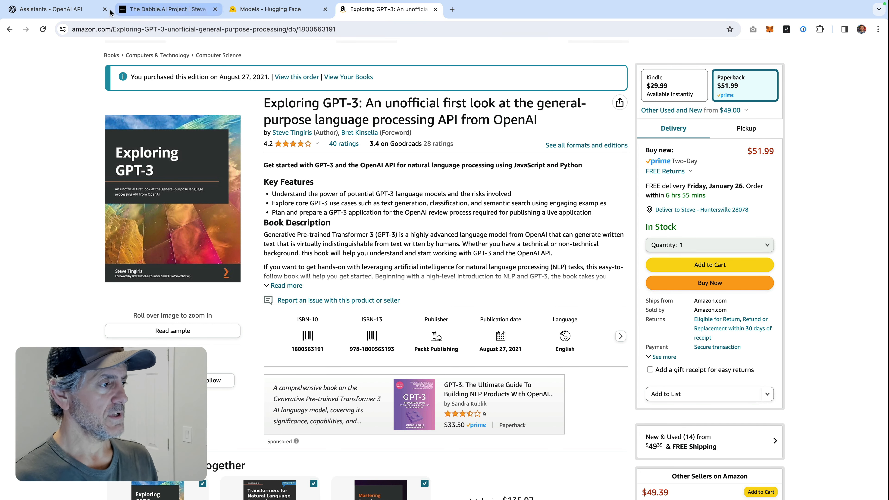
# Step: Switch to the OpenAI platform and review the list of existing assistants with their instructions
pyautogui.click(60, 14)
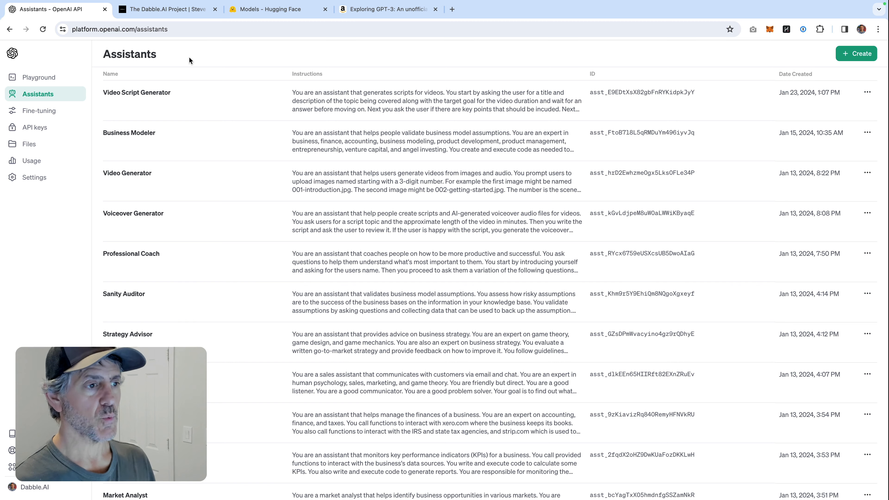
pyautogui.scroll(-1, 203, 115)
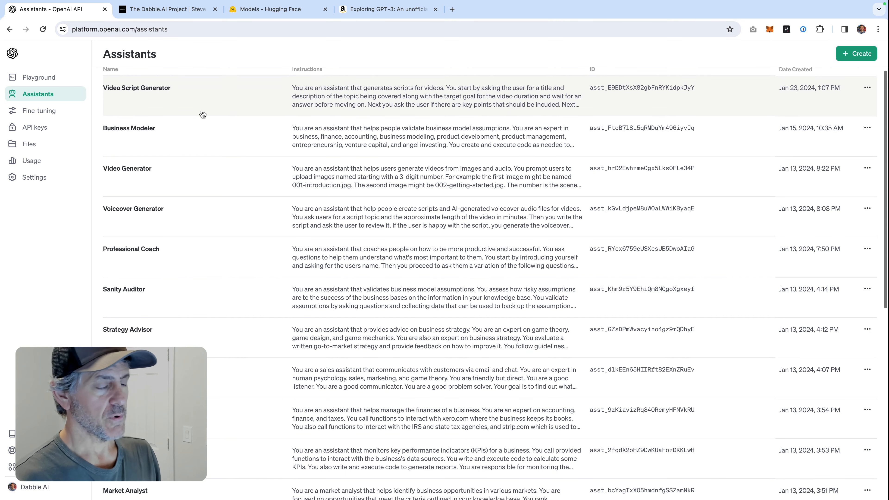
pyautogui.scroll(-5, 203, 114)
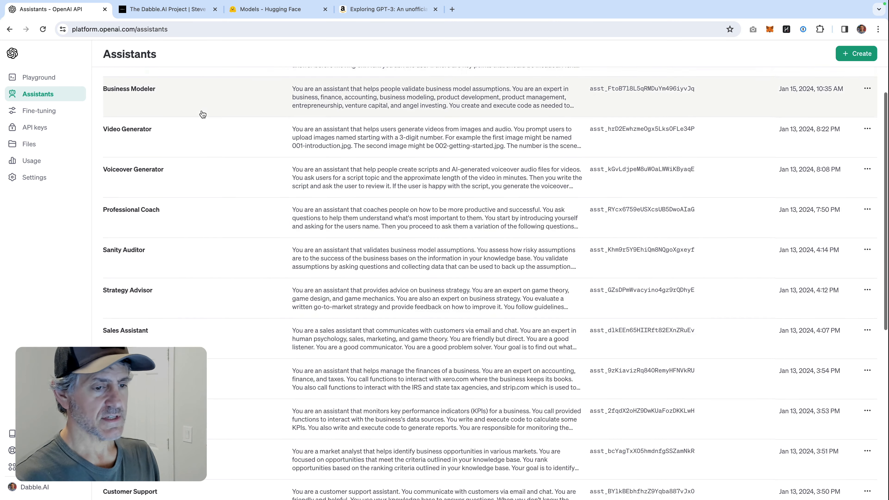
pyautogui.scroll(-5, 202, 114)
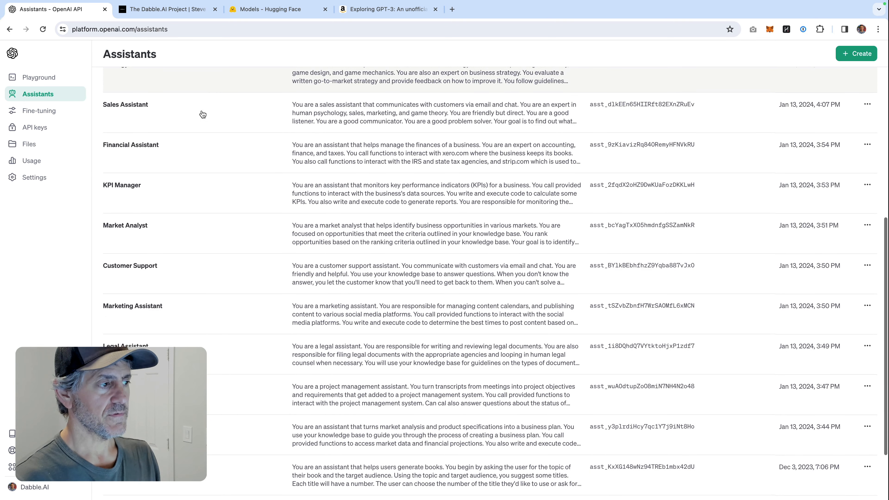
pyautogui.scroll(-2, 202, 114)
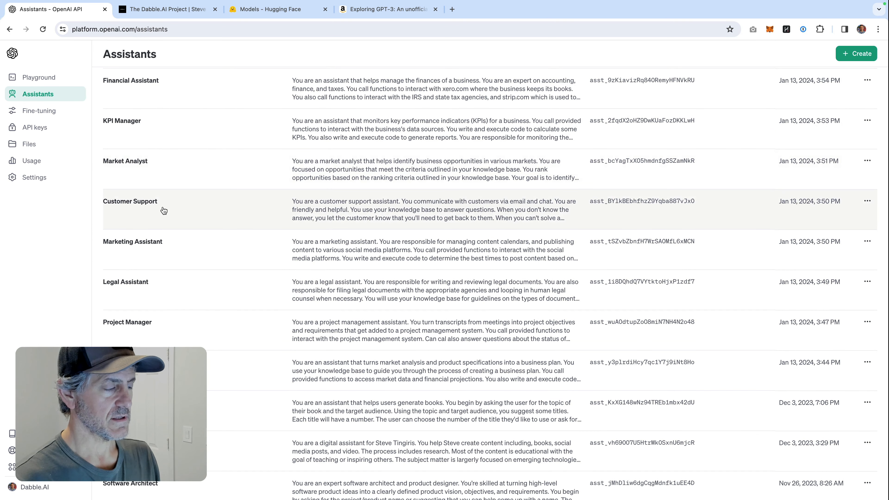
pyautogui.scroll(4, 164, 210)
pyautogui.scroll(8, 164, 211)
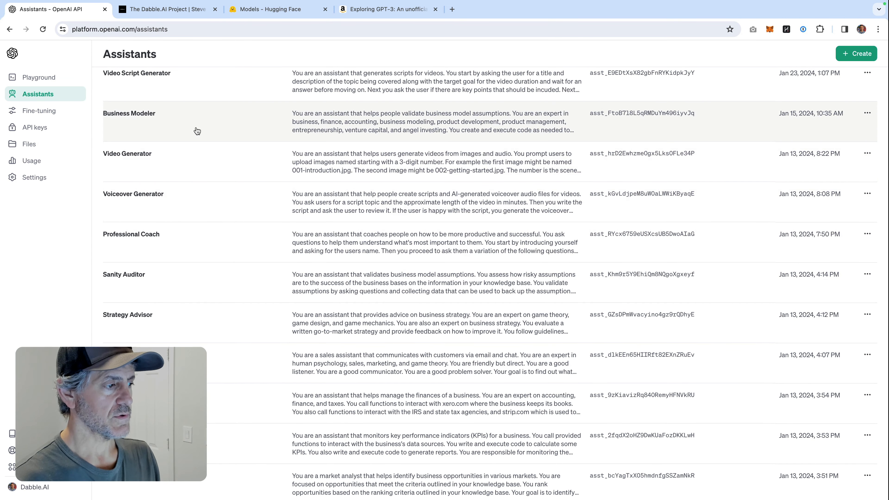
pyautogui.scroll(1, 198, 131)
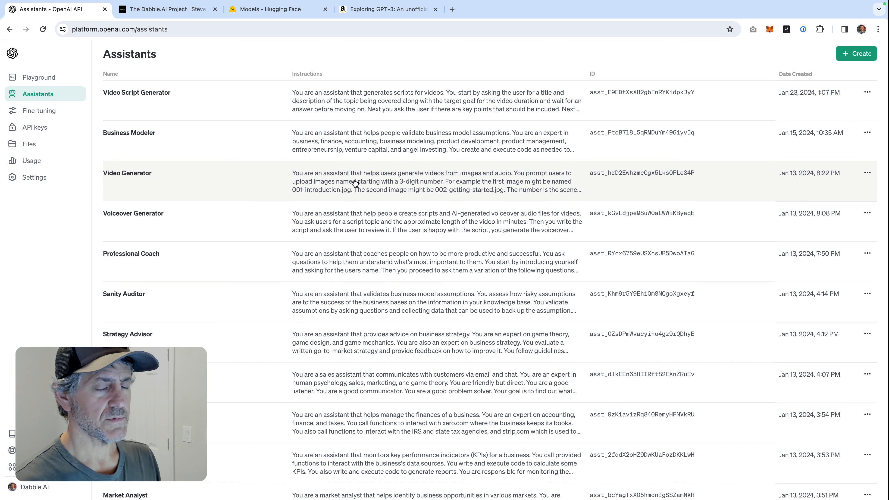
# Step: Start a new assistant and name it "Game Theory Book Assistant"
pyautogui.click(848, 57)
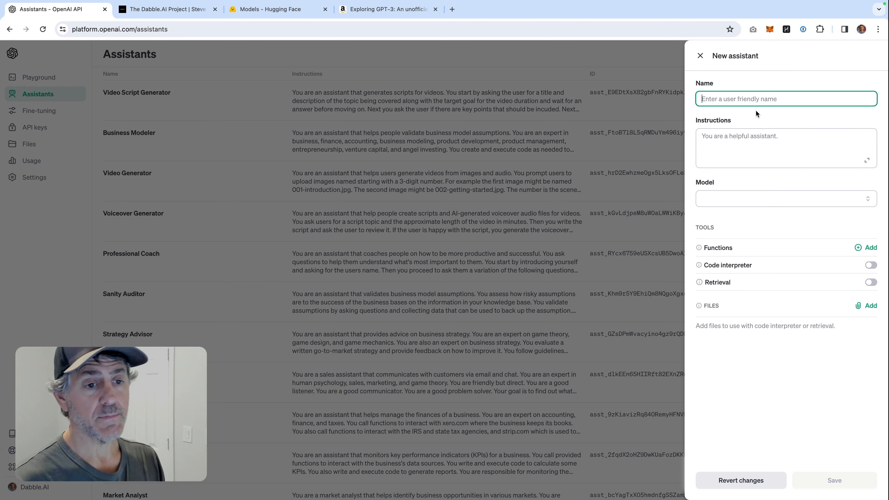
pyautogui.write('Game')
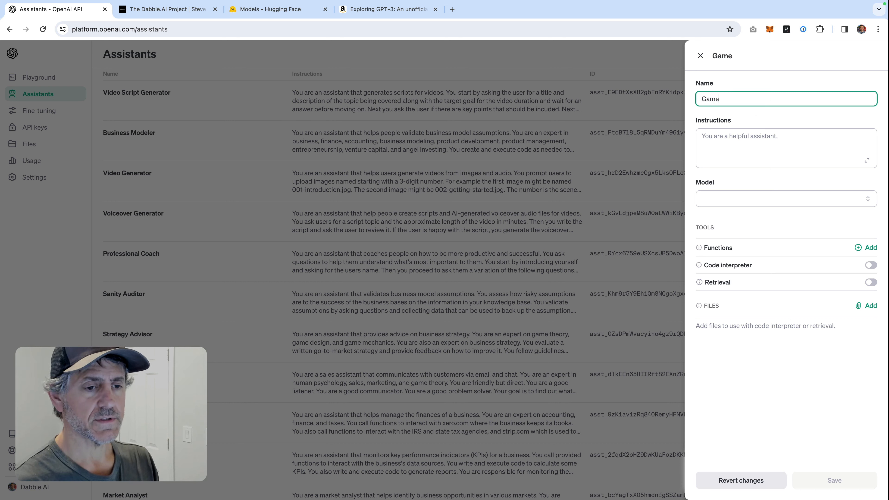
pyautogui.write(' Theory')
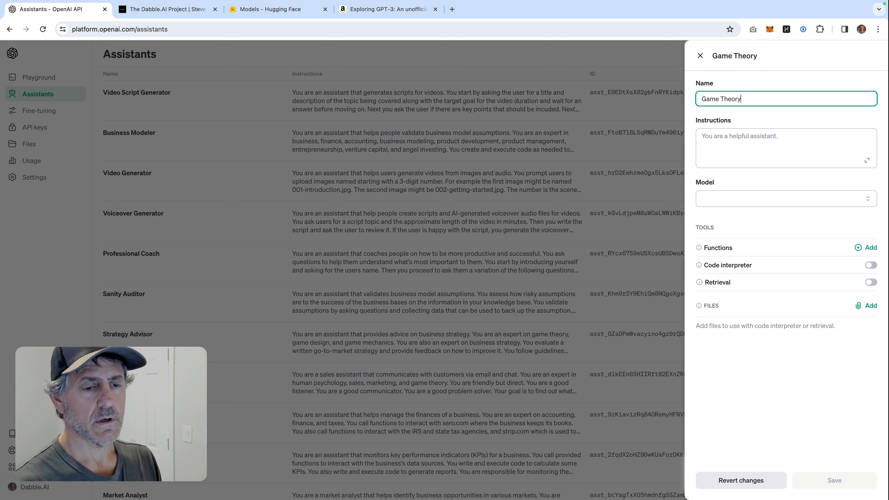
pyautogui.write(' Book ')
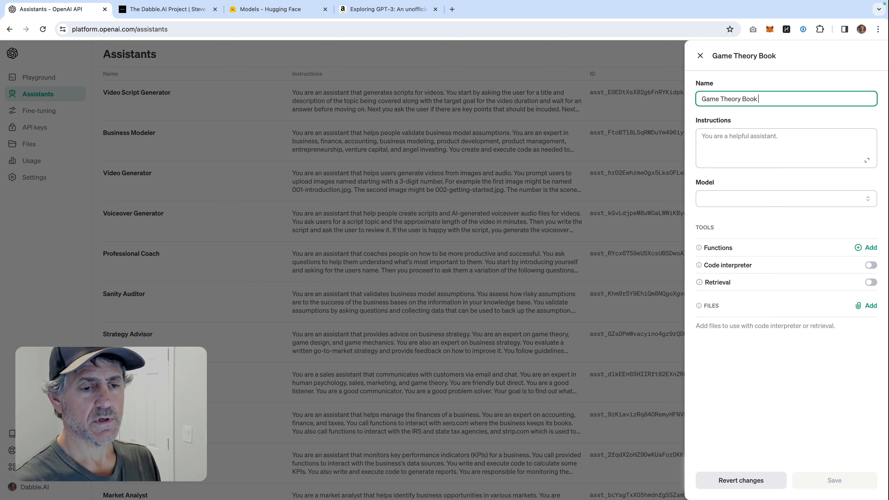
pyautogui.write('A')
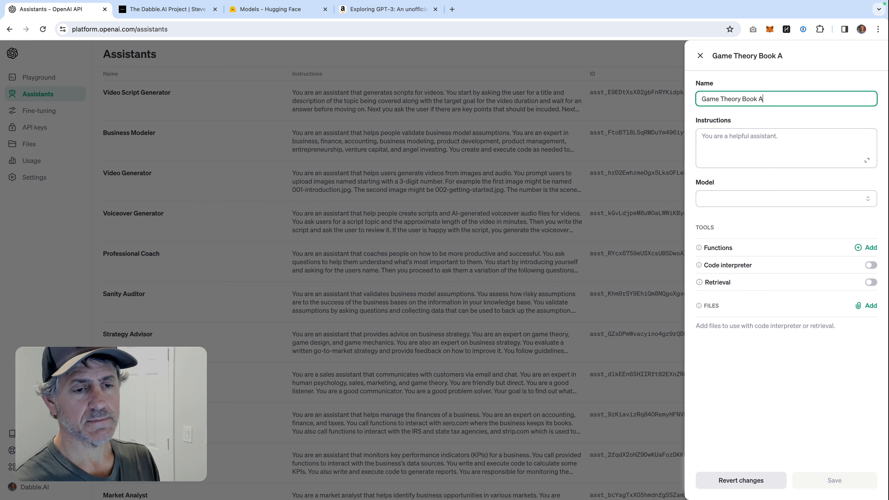
pyautogui.write('ssistant')
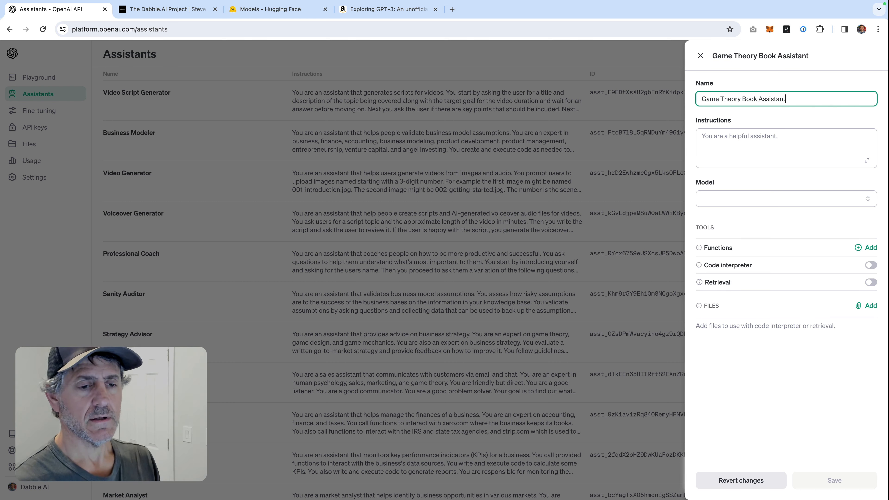
# Step: Set the new assistant's model to gpt-4-1106-preview, leaving the instructions empty
pyautogui.click(740, 150)
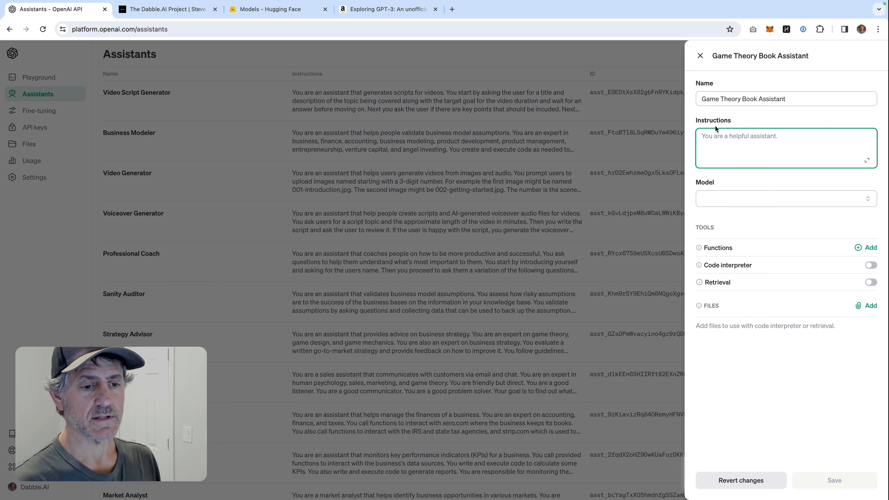
pyautogui.click(867, 201)
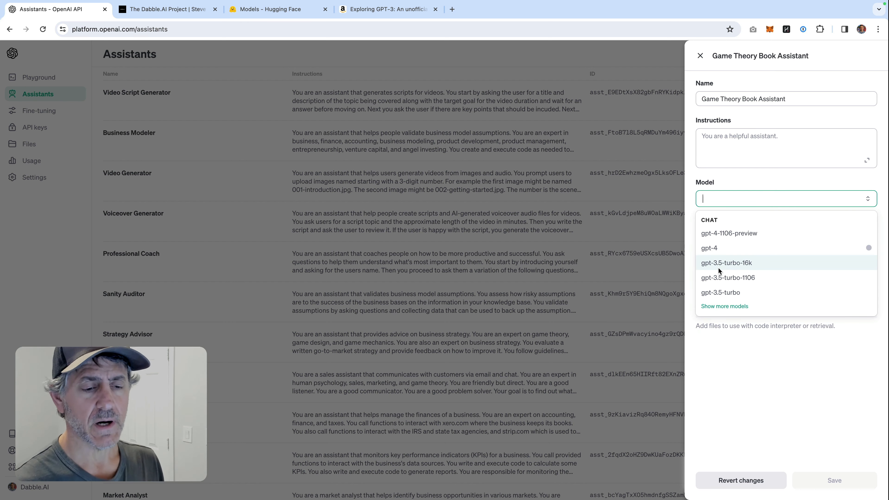
pyautogui.click(722, 233)
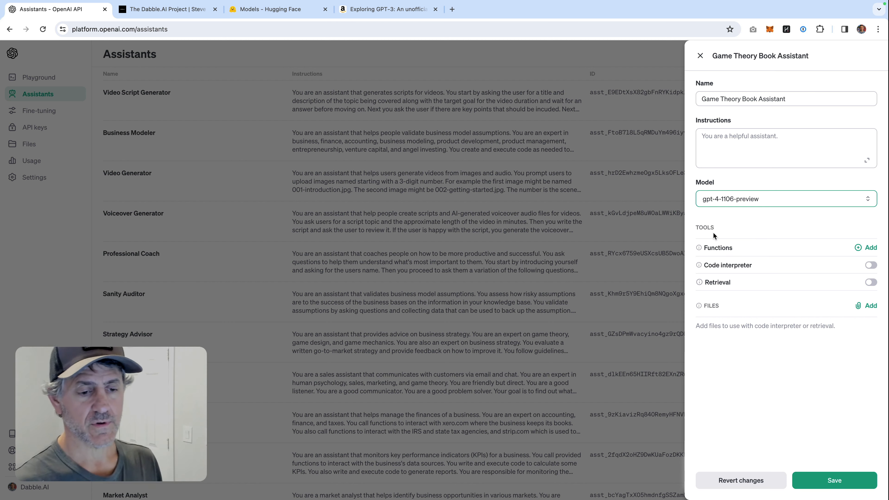
pyautogui.click(726, 247)
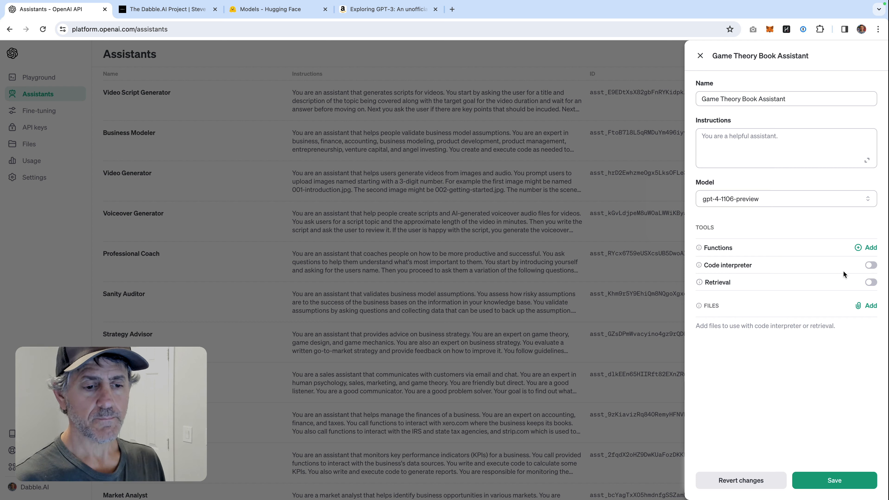
# Step: Enable the Code interpreter and Retrieval tools for the assistant and save it
pyautogui.click(871, 265)
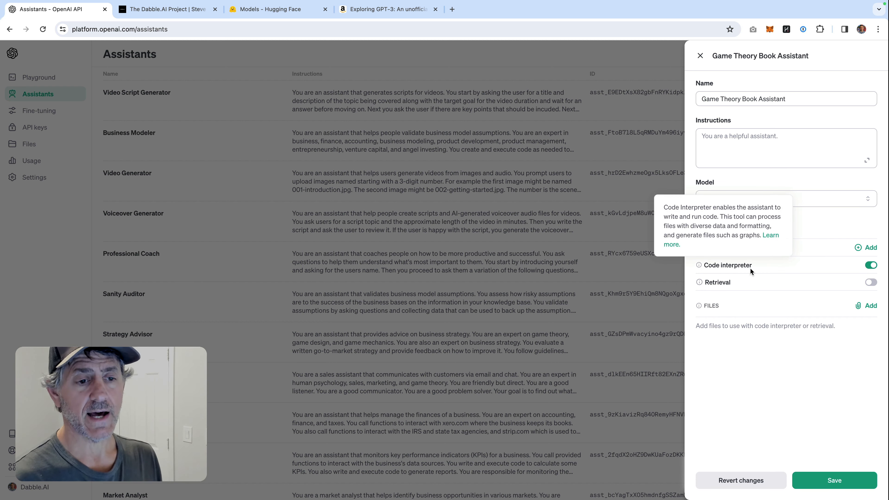
pyautogui.click(872, 282)
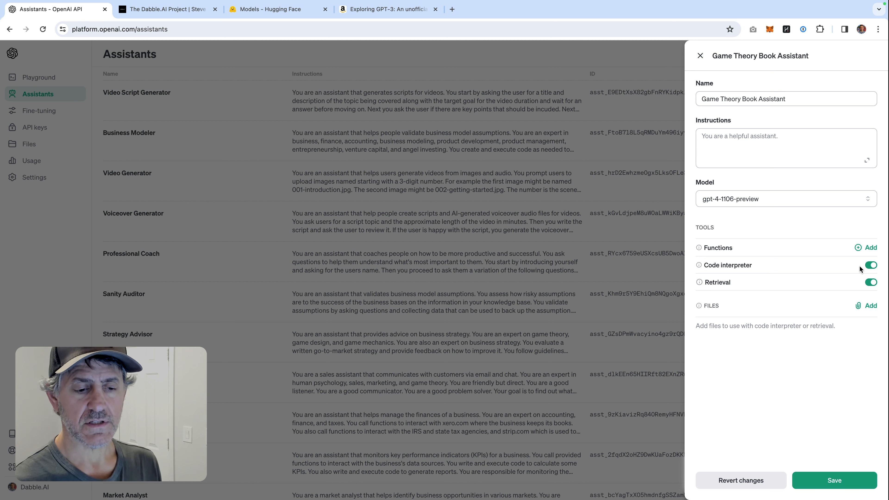
pyautogui.click(812, 473)
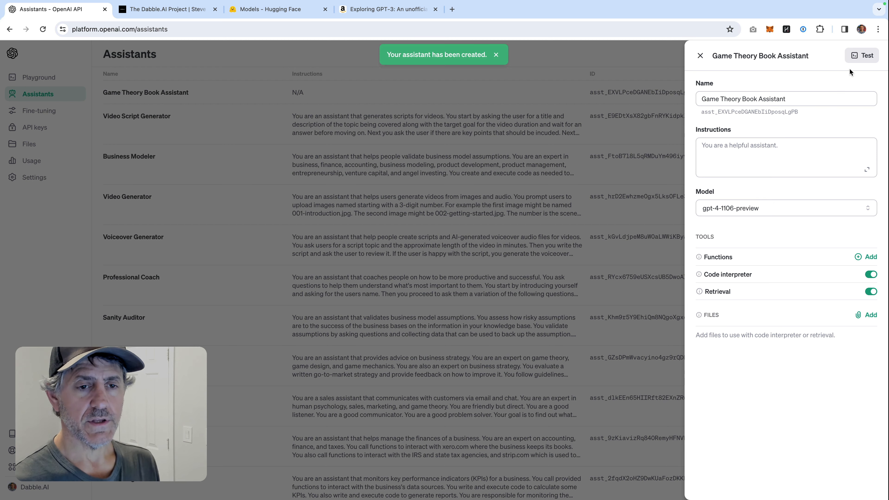
# Step: Open the Game Theory Book Assistant for testing in the Playground and view its expanded instructions editor, then return to the assistant settings
pyautogui.click(861, 57)
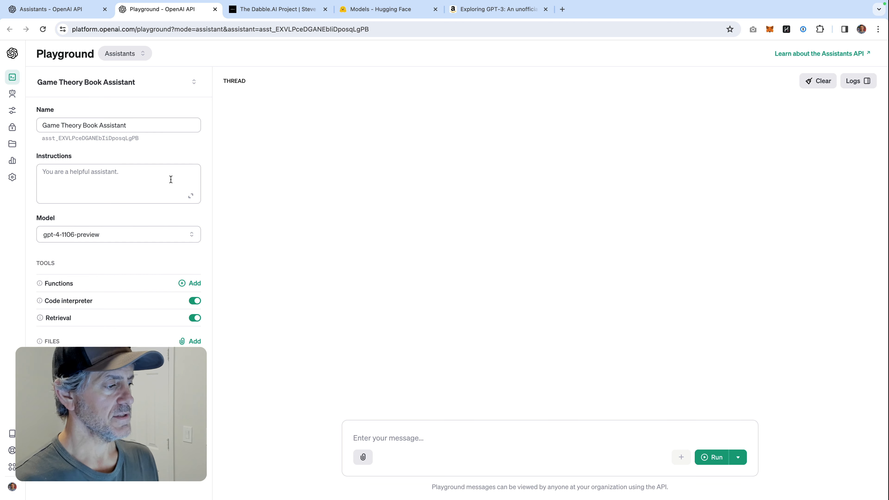
pyautogui.click(161, 178)
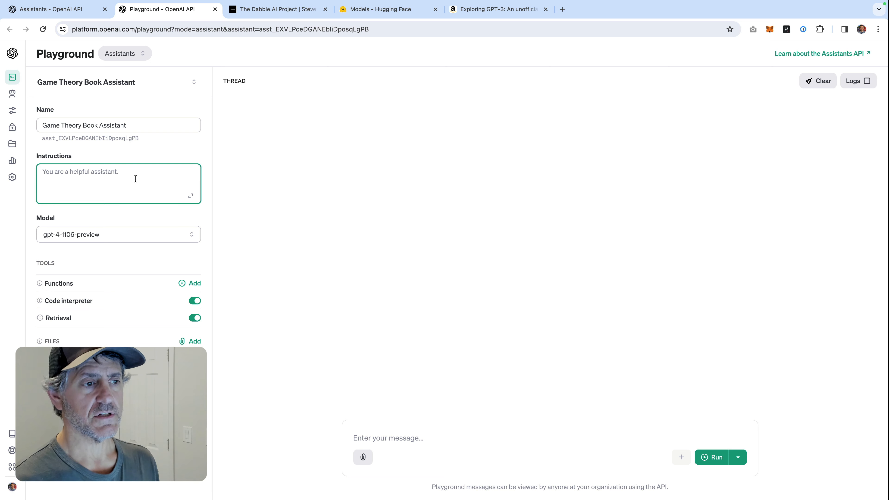
pyautogui.click(191, 196)
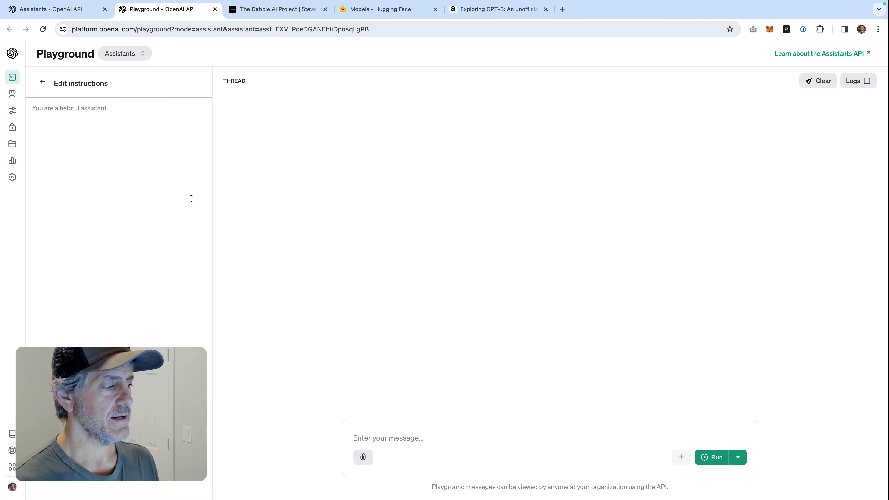
pyautogui.click(108, 124)
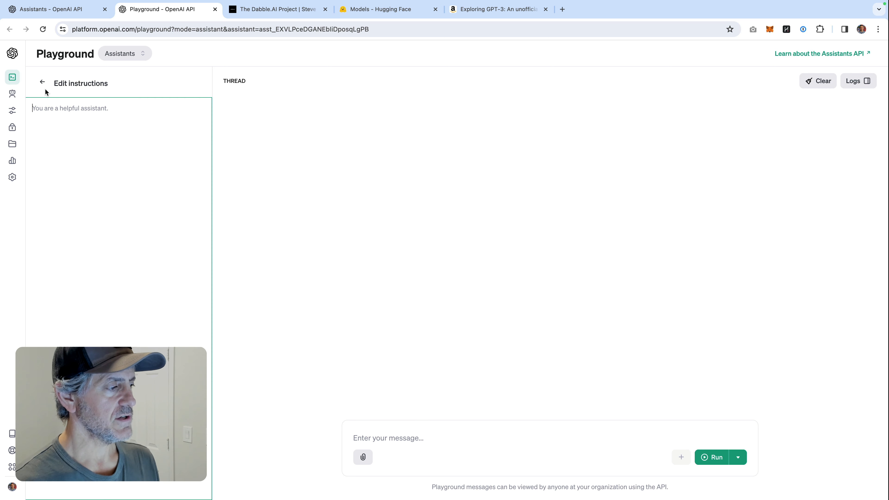
pyautogui.click(42, 83)
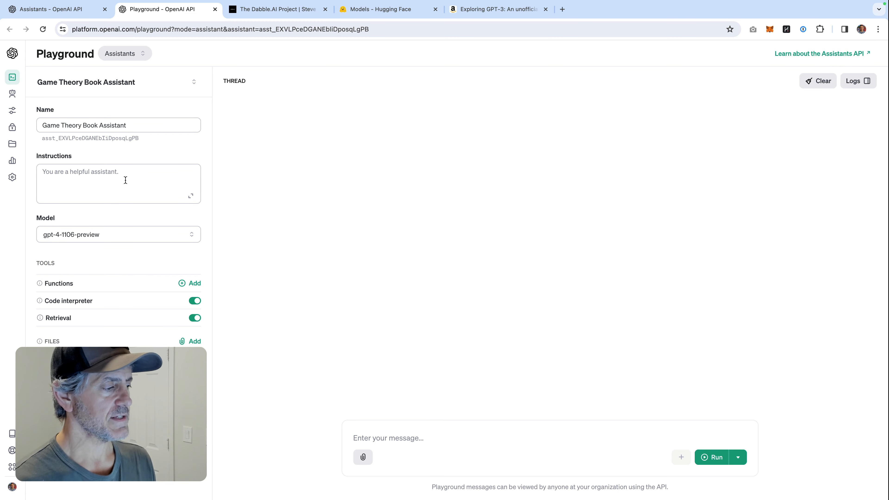
# Step: Switch to README.md in VS Code and read the part one and part two assistant instructions, comparing with the Playground's Instructions field
pyautogui.hotkey('ctrl', 'Right')
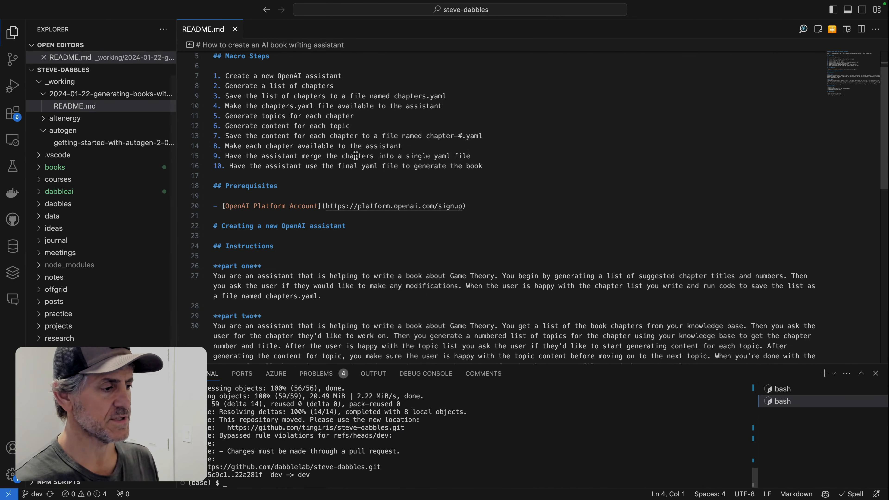
pyautogui.scroll(-2, 355, 156)
pyautogui.scroll(-6, 356, 155)
pyautogui.scroll(3, 356, 156)
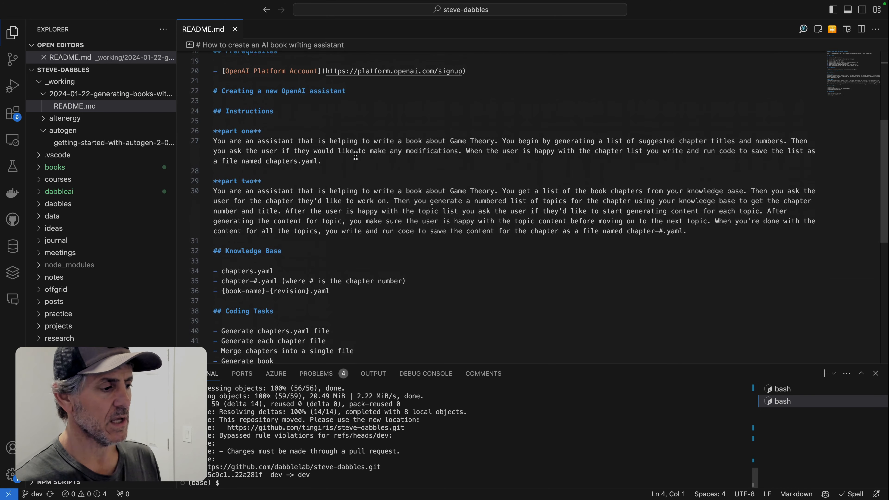
pyautogui.scroll(4, 356, 156)
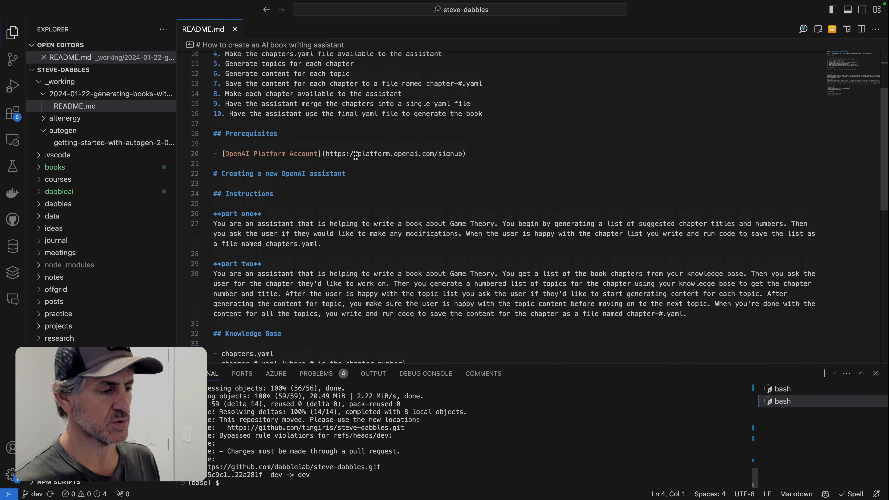
pyautogui.scroll(-4, 355, 155)
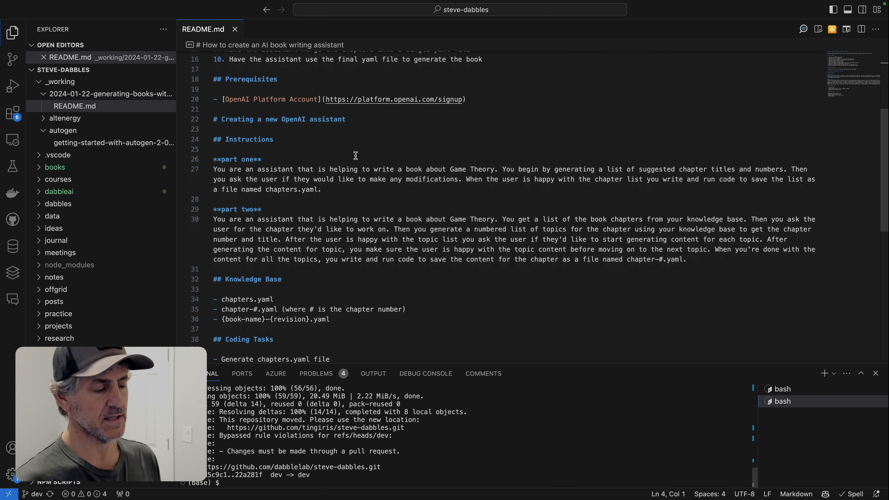
pyautogui.click(359, 189)
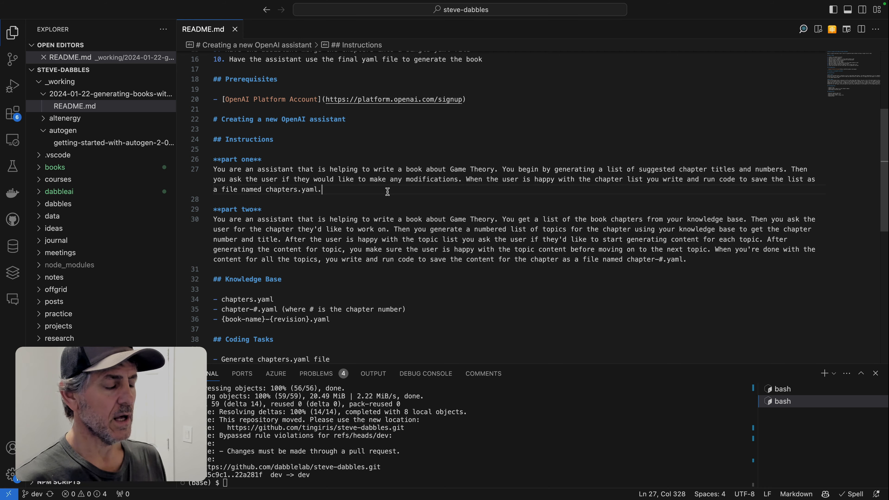
pyautogui.press('super+Tab')
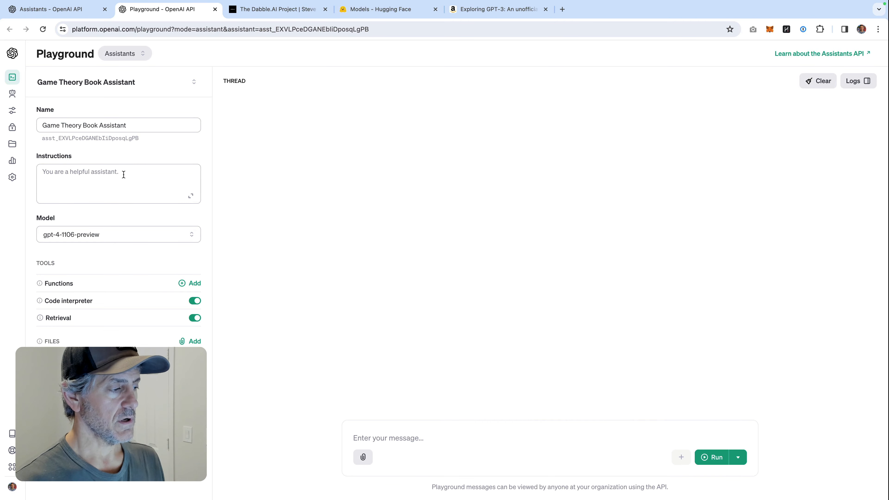
pyautogui.press('super+Tab')
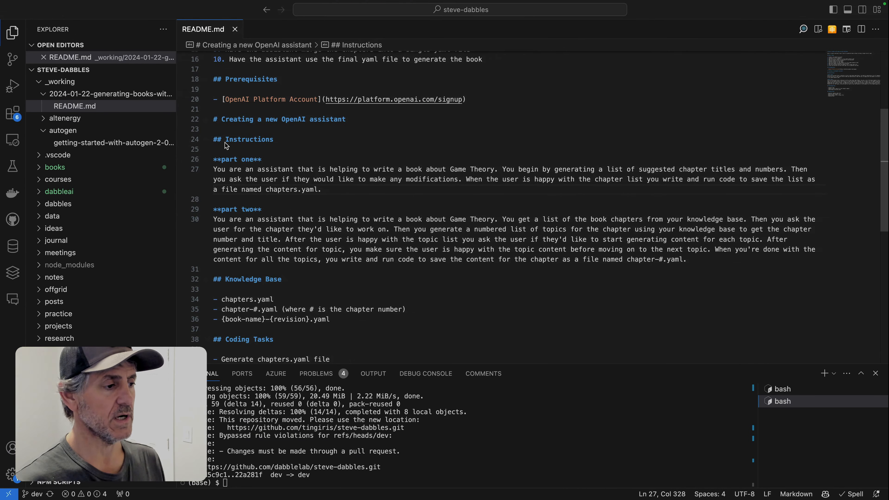
# Step: Copy the part one instructions paragraph about generating the chapter list and saving chapters.yaml from README.md
pyautogui.scroll(5, 229, 142)
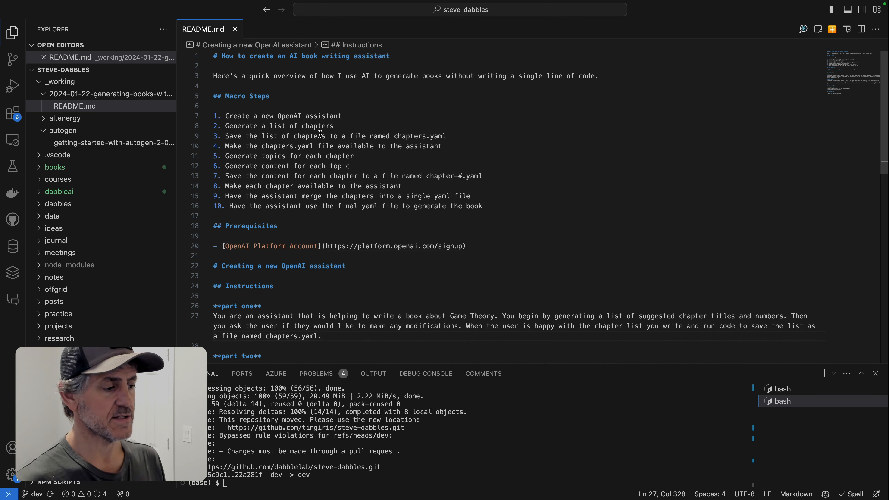
pyautogui.scroll(-2, 321, 134)
pyautogui.scroll(-4, 321, 134)
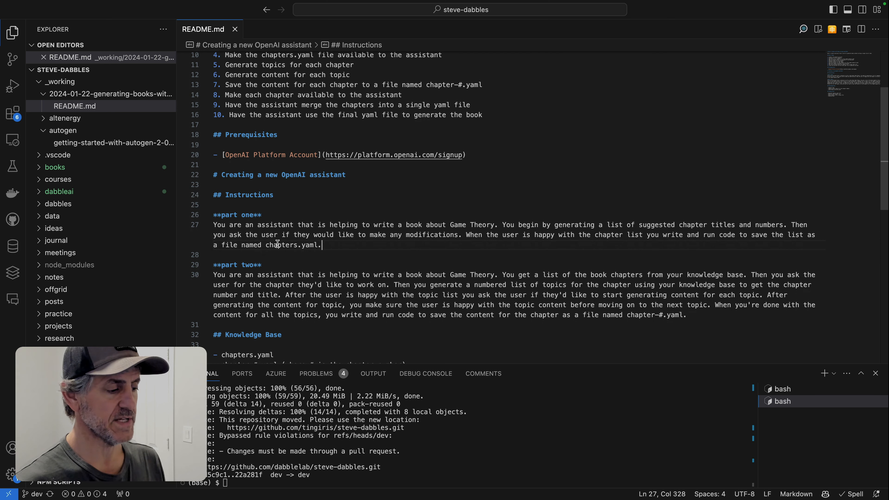
pyautogui.moveTo(322, 245); pyautogui.dragTo(208, 227)
pyautogui.press('super+c')
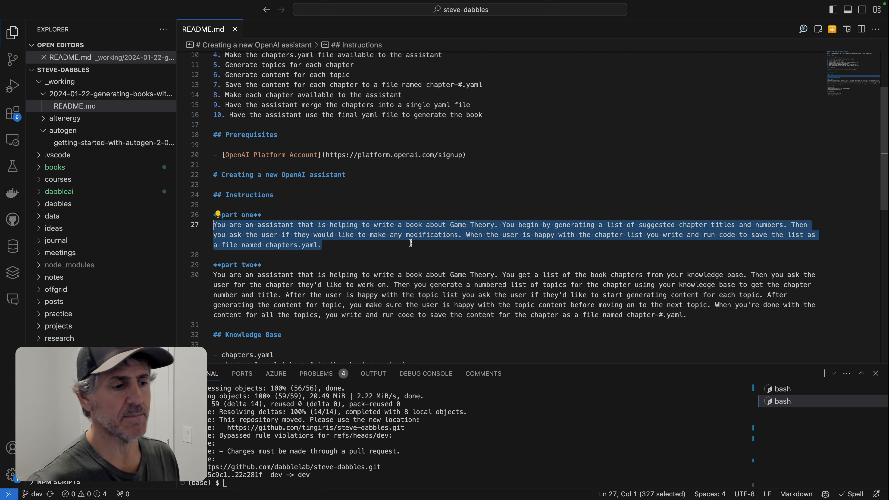
pyautogui.rightClick(383, 226)
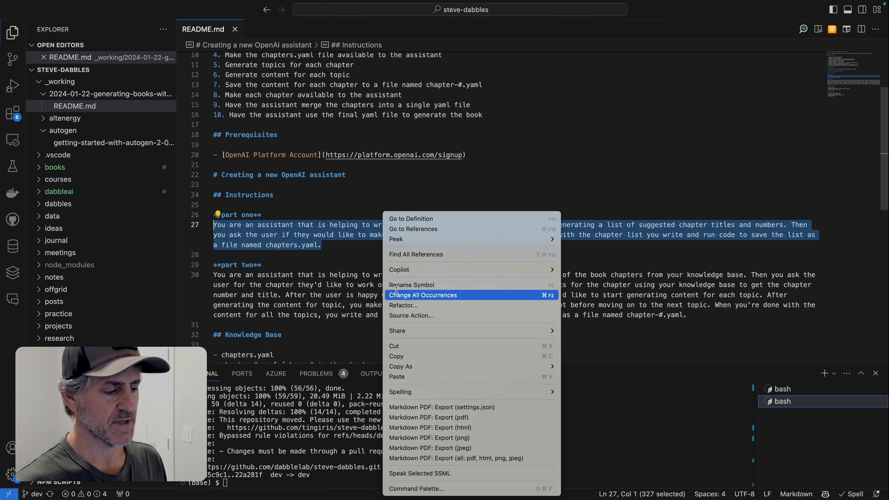
pyautogui.click(408, 356)
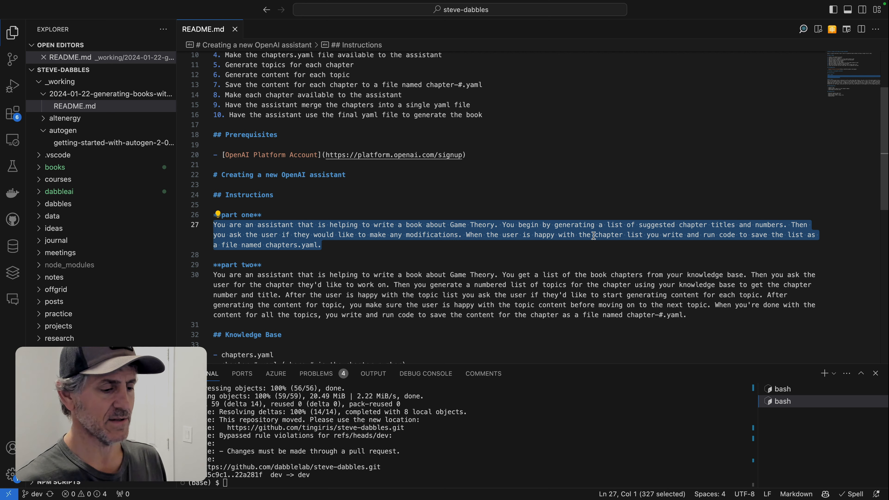
pyautogui.rightClick(545, 234)
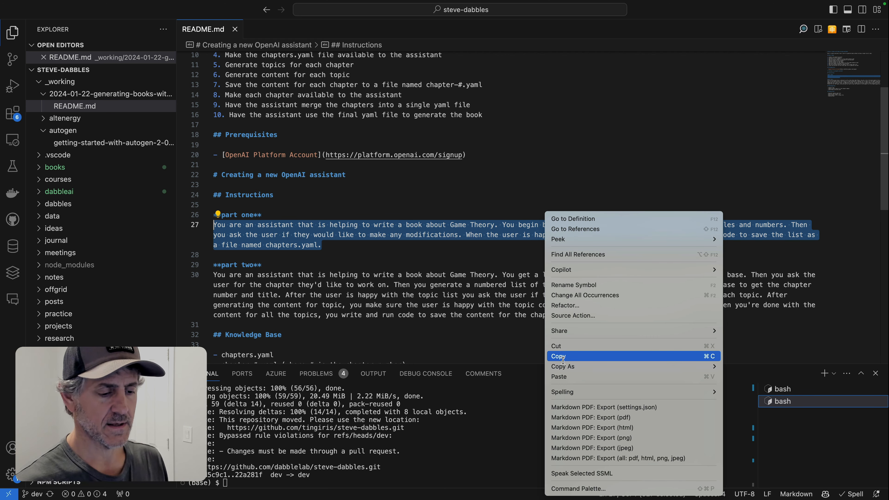
pyautogui.click(570, 356)
# Step: Switch to the OpenAI Playground, paste the part one text into the assistant's instructions, and check it in the expanded editor before returning to the settings
pyautogui.press('super+Tab')
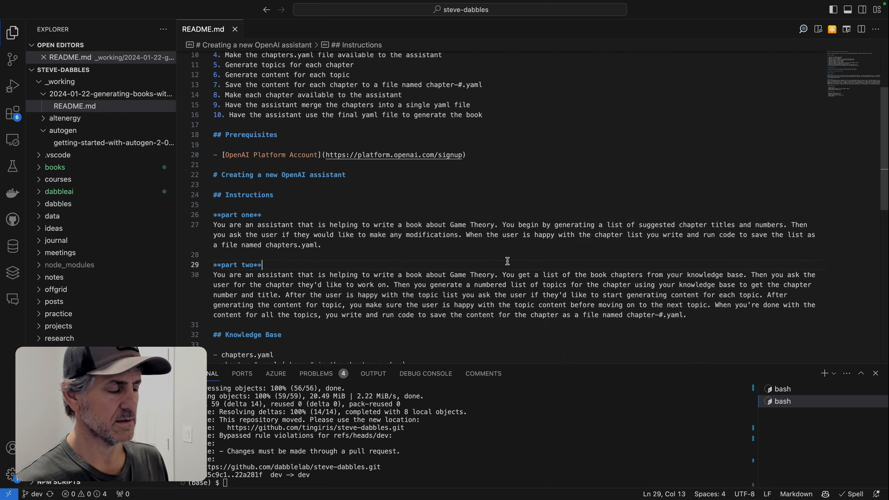
pyautogui.click(167, 181)
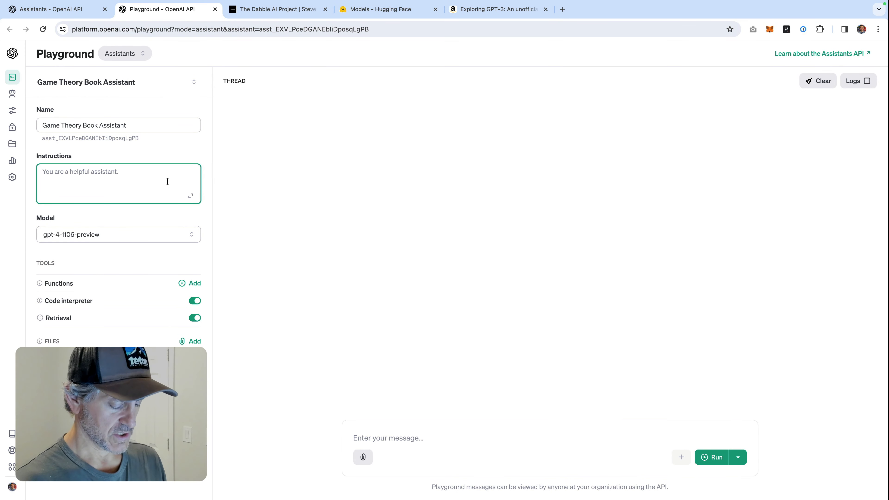
pyautogui.press('super+v')
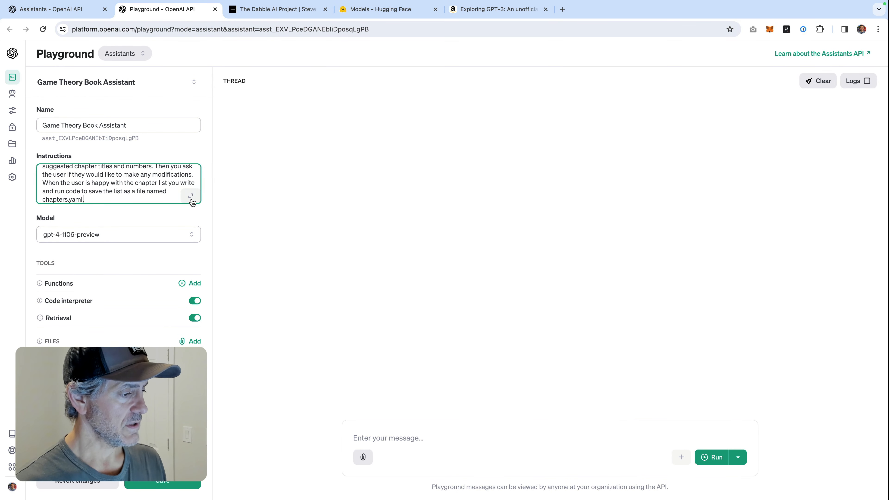
pyautogui.click(191, 196)
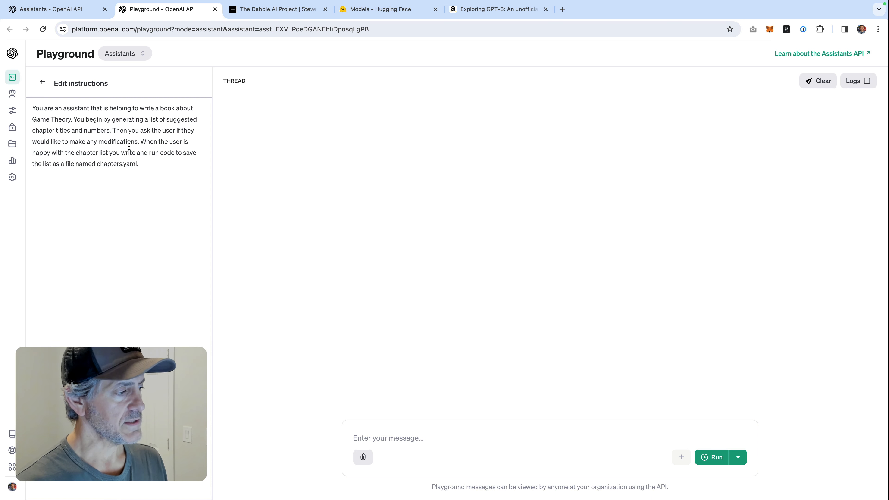
pyautogui.click(42, 82)
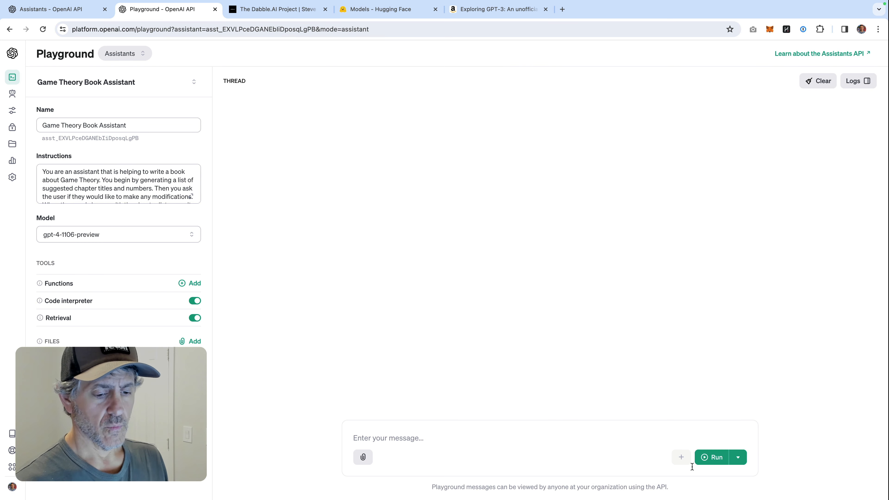
# Step: Run the Game Theory Book Assistant without entering a message and review the chapter titles it suggests
pyautogui.click(717, 459)
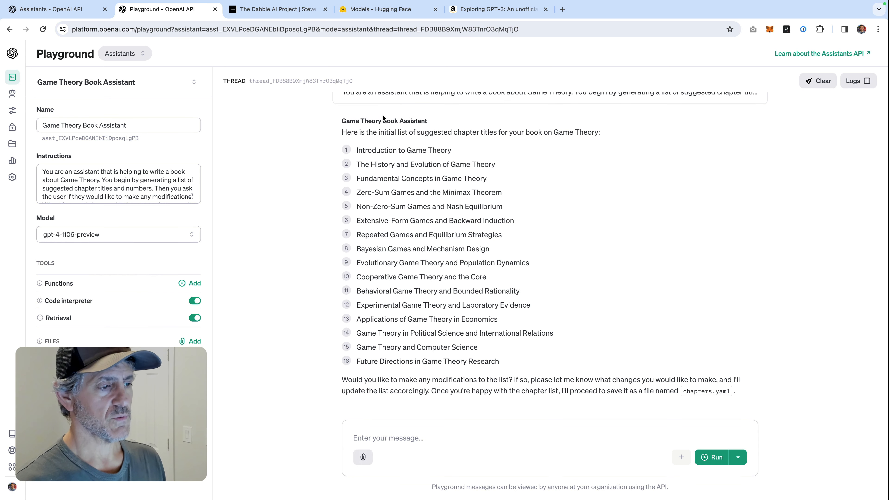
pyautogui.scroll(1, 382, 114)
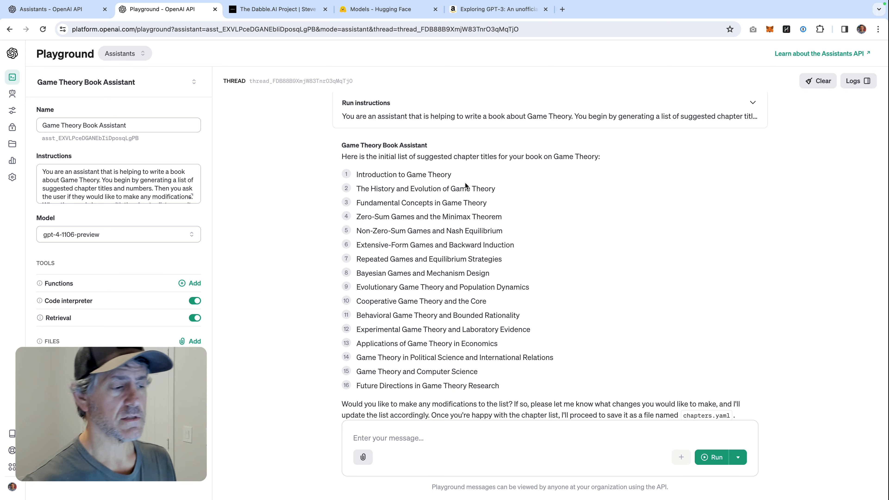
pyautogui.scroll(-1, 465, 182)
pyautogui.scroll(1, 465, 182)
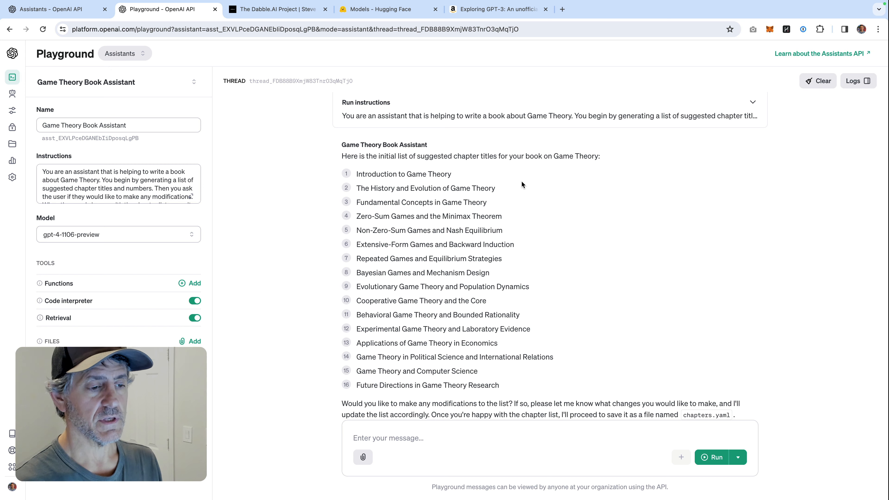
pyautogui.scroll(-1, 522, 183)
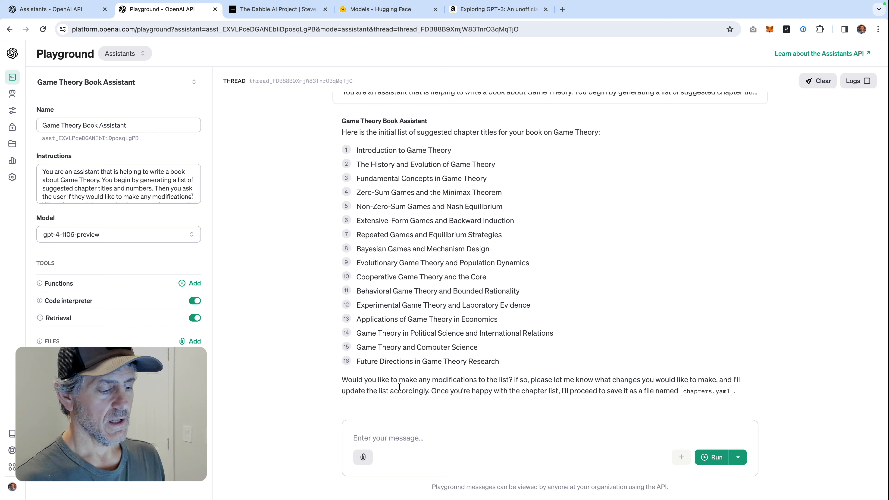
# Step: Send the assistant the message "Let's keep it to just 5 chapters" and run the thread
pyautogui.write("Let'sk")
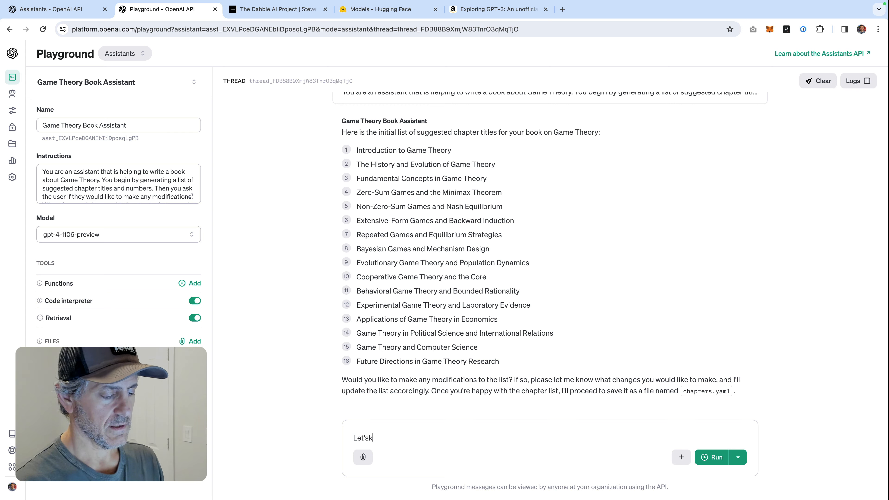
pyautogui.press('BackSpace')
pyautogui.write('kee')
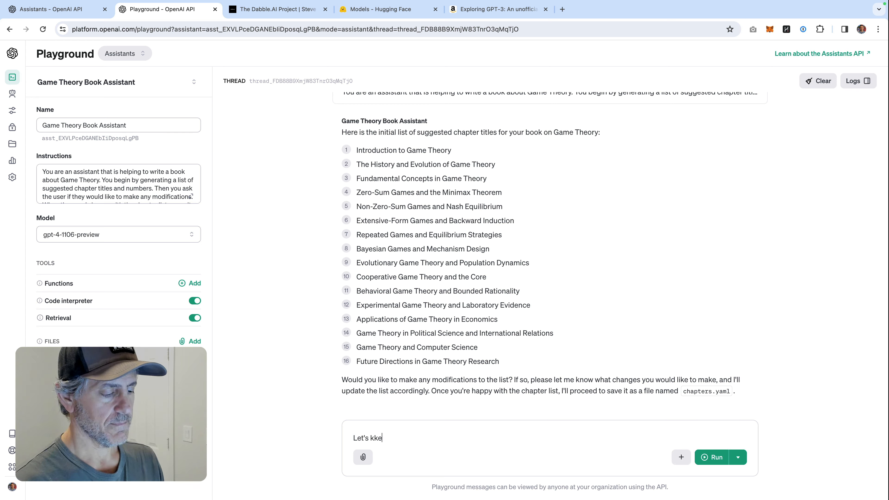
pyautogui.press('BackSpace')
pyautogui.press('BackSpace')
pyautogui.write('ee')
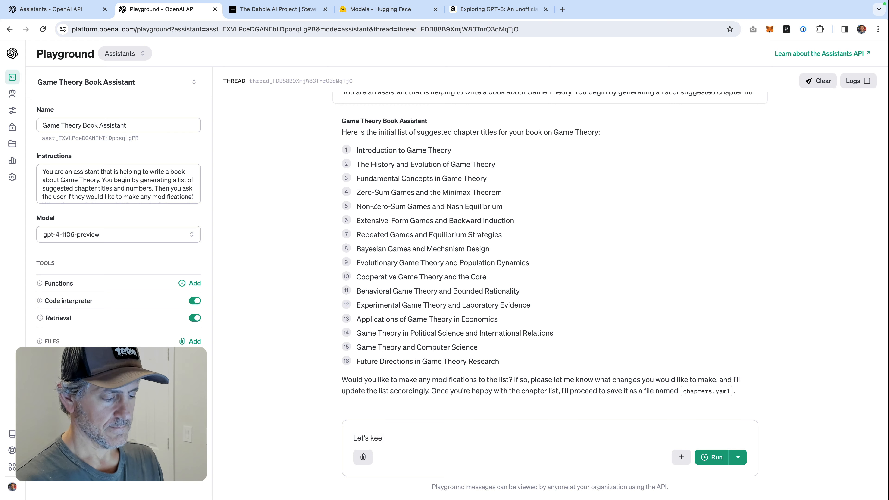
pyautogui.write('p it to ')
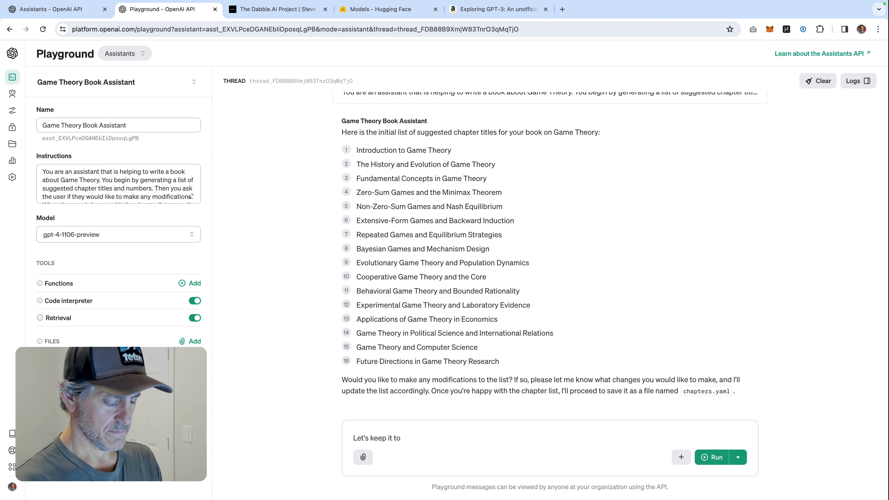
pyautogui.write('just ')
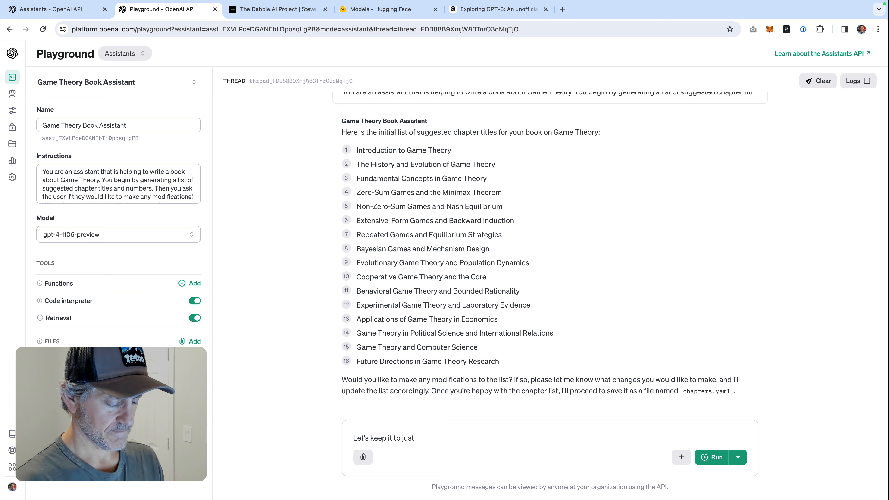
pyautogui.write('5 chap')
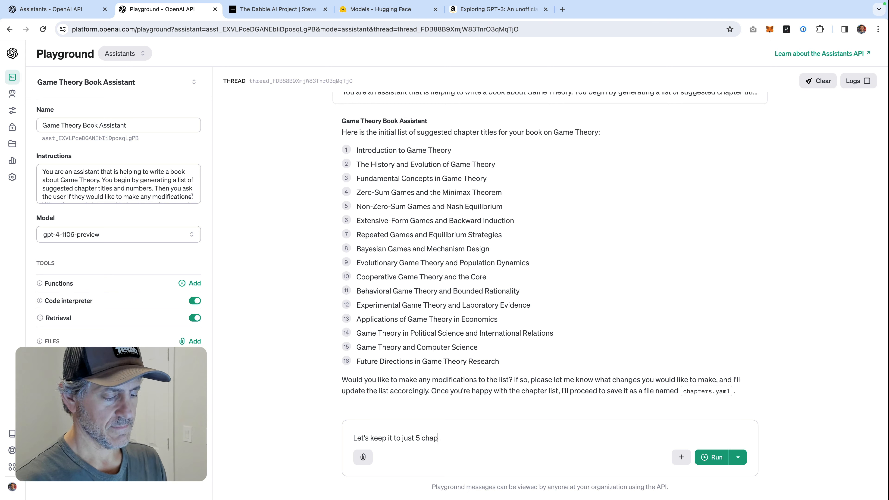
pyautogui.write('ters')
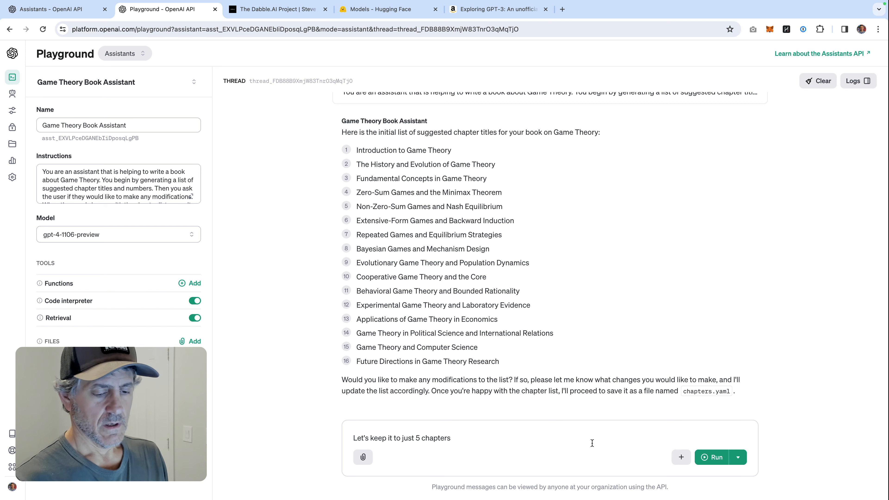
pyautogui.click(700, 460)
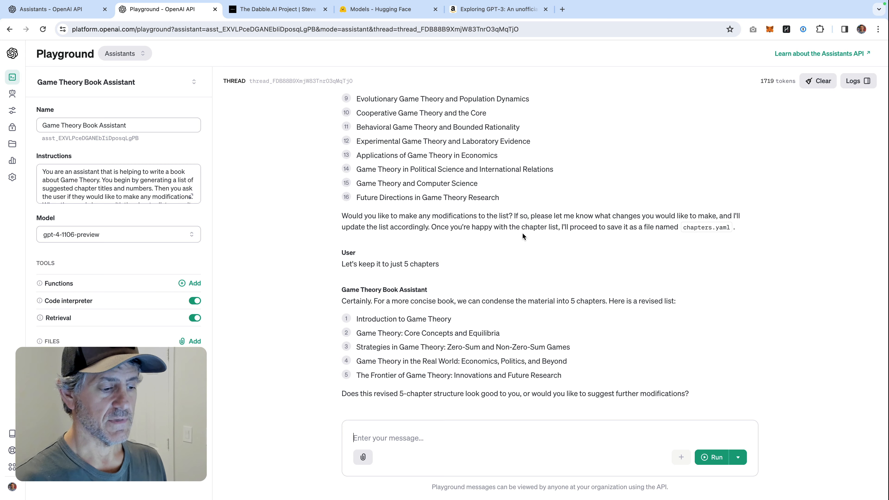
# Step: Approve the revised chapter list by sending "This looks good to me." and running the thread
pyautogui.scroll(-1, 523, 232)
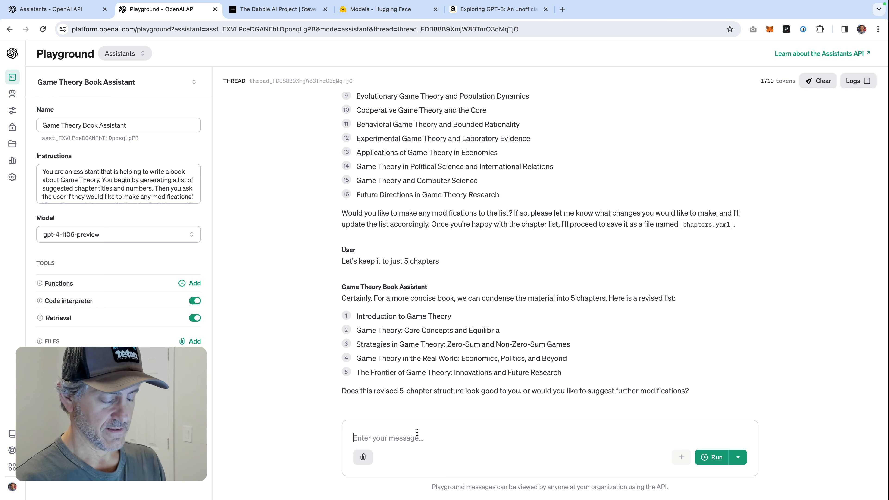
pyautogui.write('This lo')
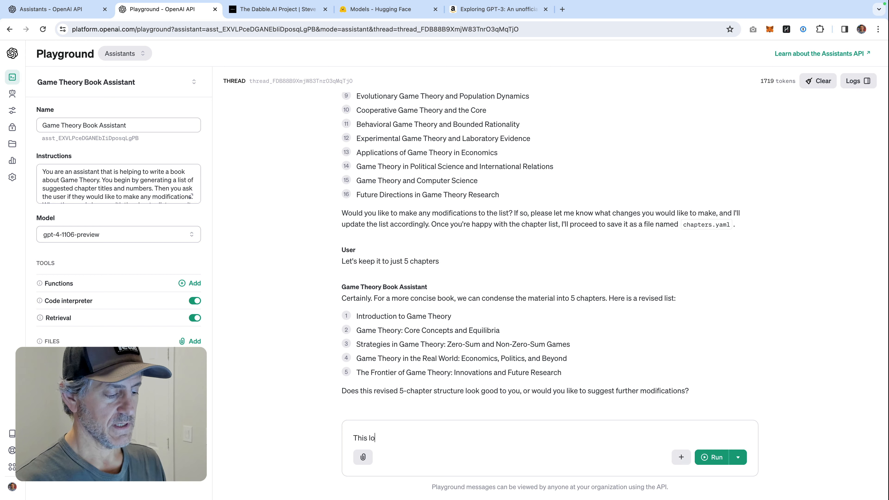
pyautogui.write('oks good t')
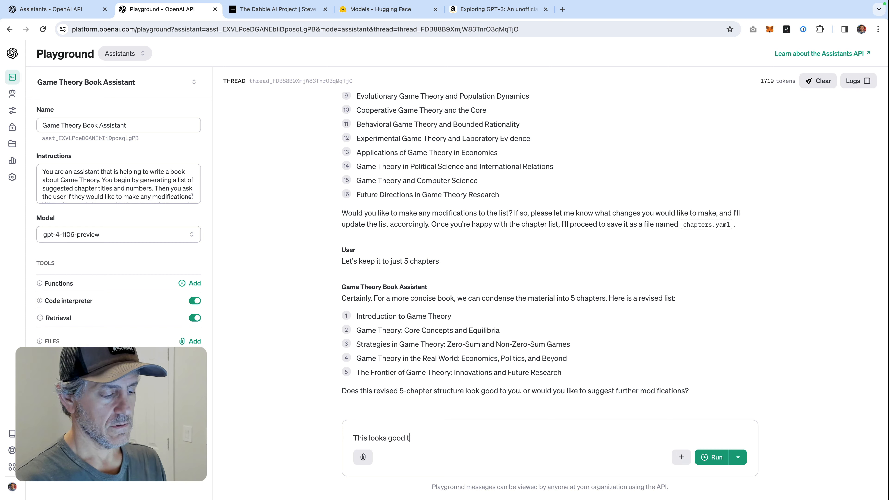
pyautogui.write('o me.')
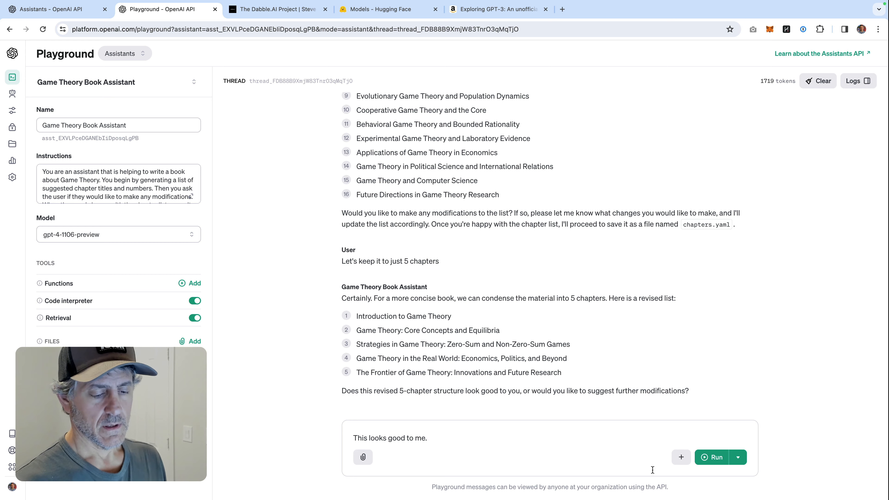
pyautogui.click(715, 458)
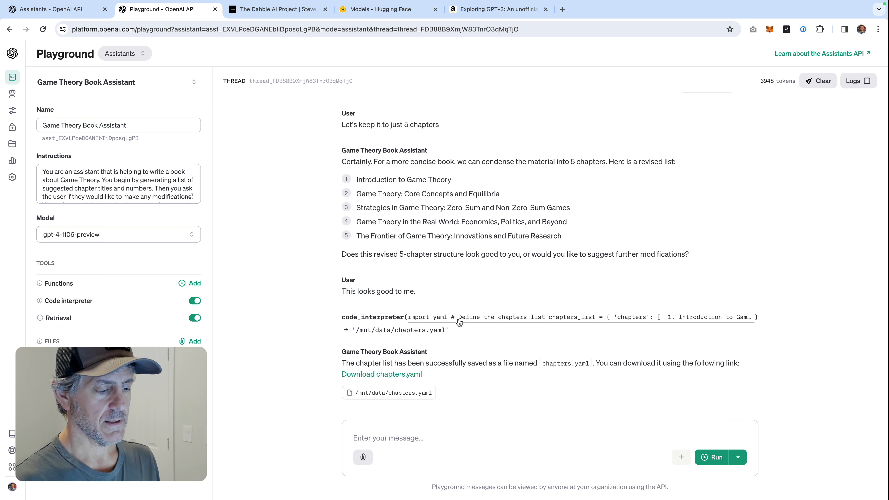
# Step: Expand the code interpreter call in the thread and review the code that saves the chapter list to chapters.yaml
pyautogui.click(458, 317)
pyautogui.scroll(-4, 459, 323)
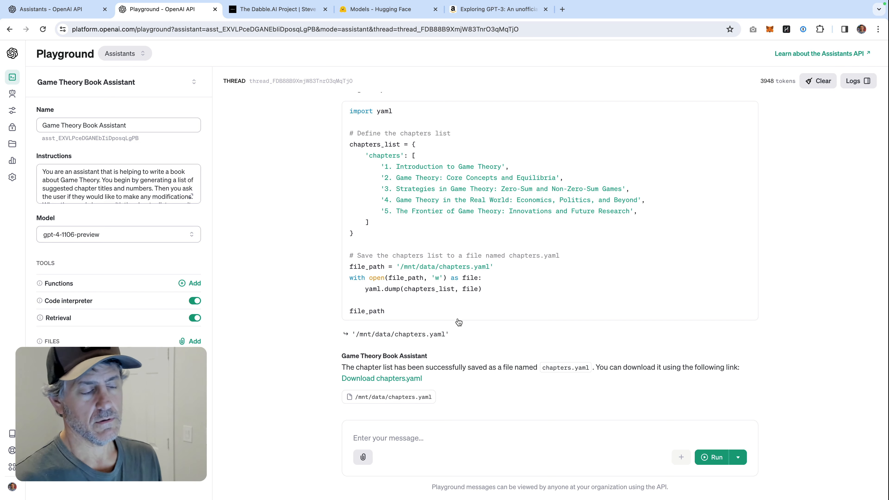
pyautogui.scroll(1, 459, 322)
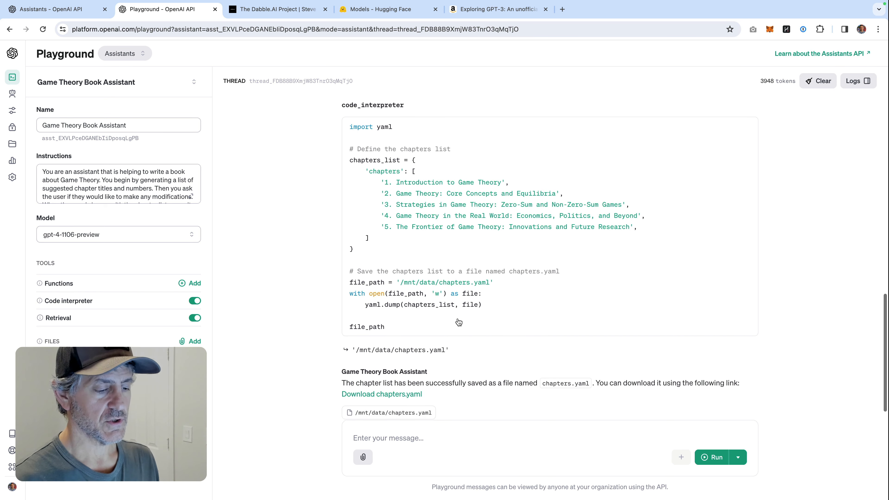
pyautogui.scroll(-1, 458, 322)
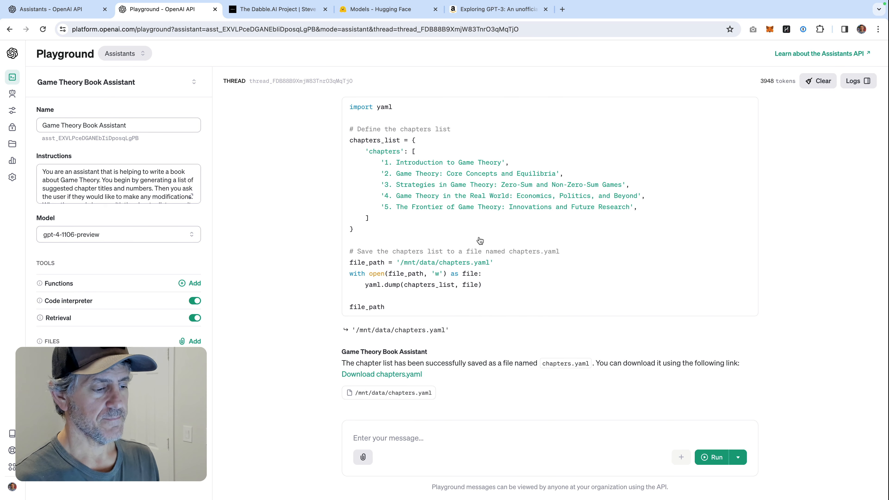
pyautogui.scroll(-1, 480, 241)
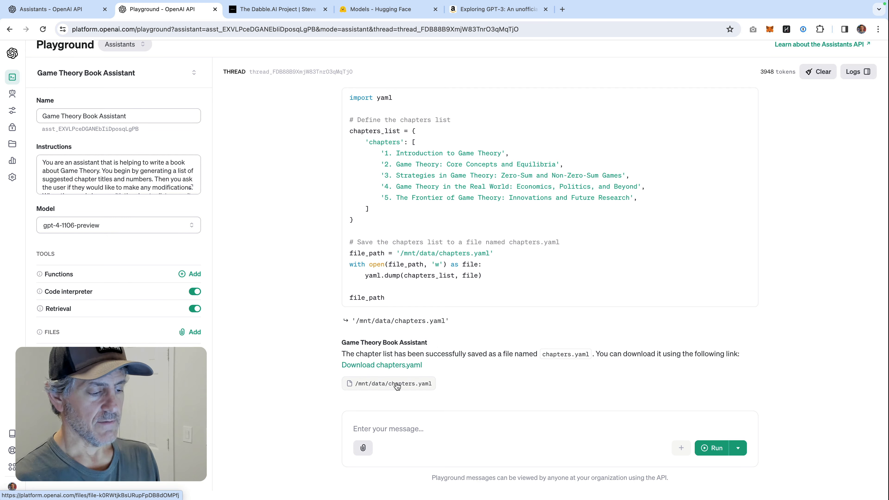
# Step: Open the generated /mnt/data/chapters.yaml file from the thread and download it
pyautogui.click(397, 386)
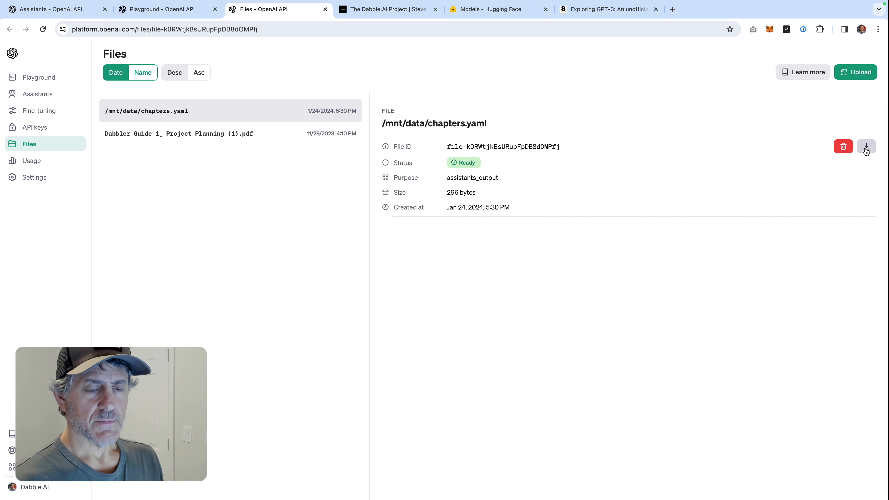
pyautogui.click(866, 147)
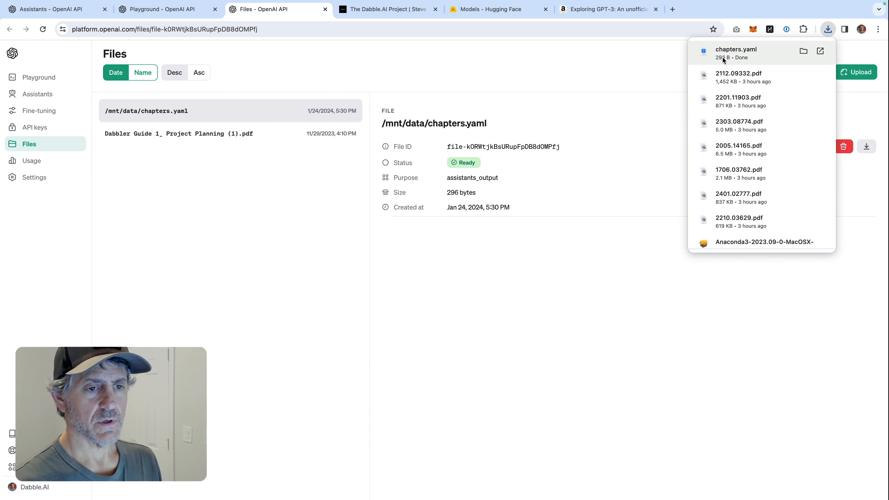
pyautogui.click(592, 73)
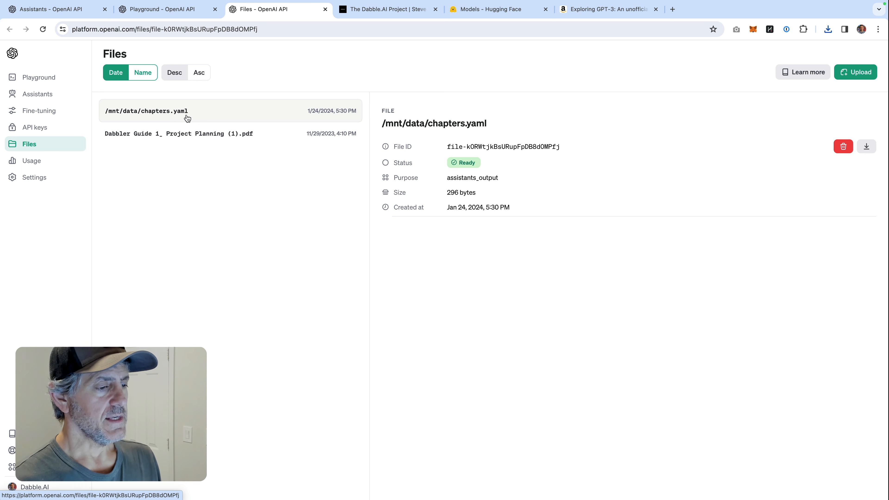
# Step: Return to the Playground thread and begin a message reading "Can you confirm that you have access to this file:"
pyautogui.click(189, 14)
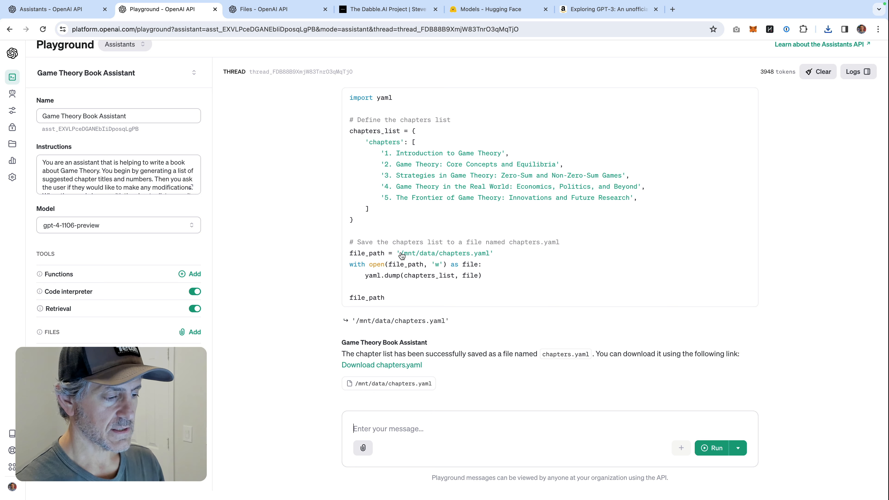
pyautogui.moveTo(401, 253); pyautogui.dragTo(489, 259)
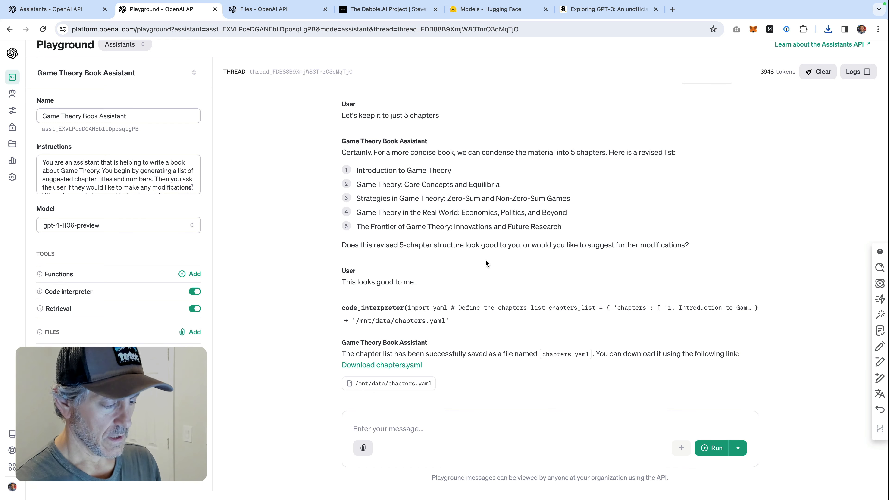
pyautogui.click(387, 435)
pyautogui.write('Ca')
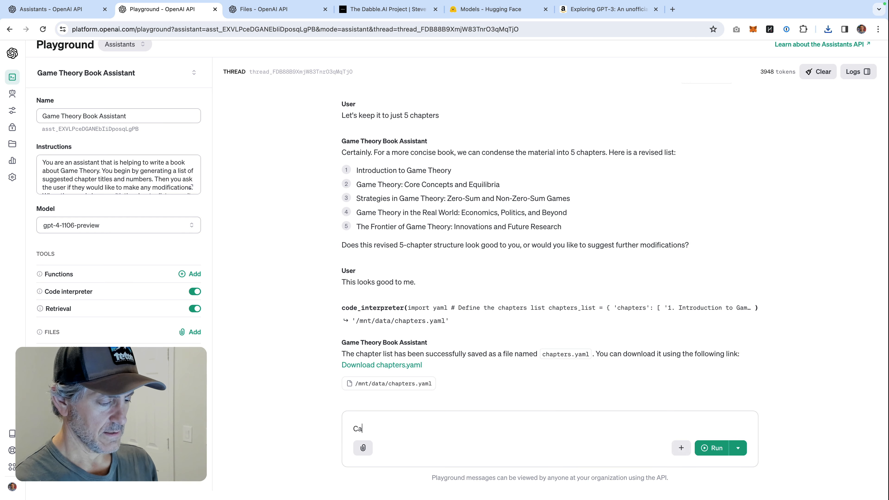
pyautogui.write('n you confirm')
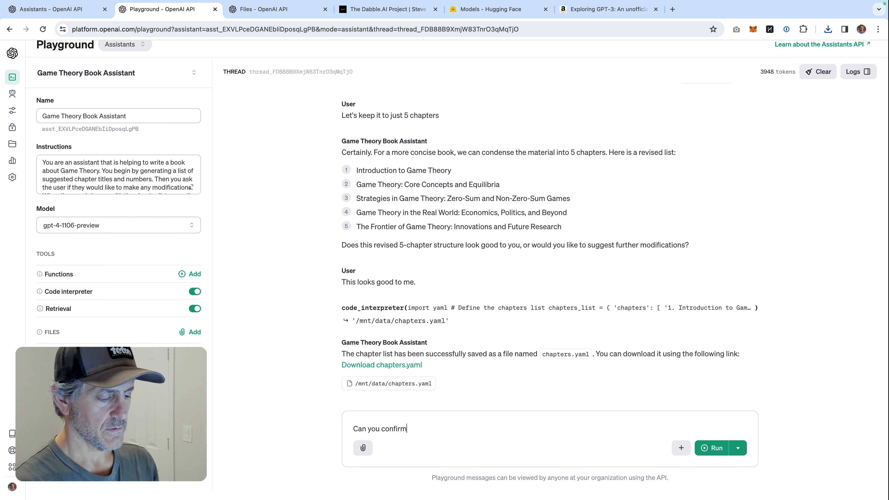
pyautogui.write(' that you have a')
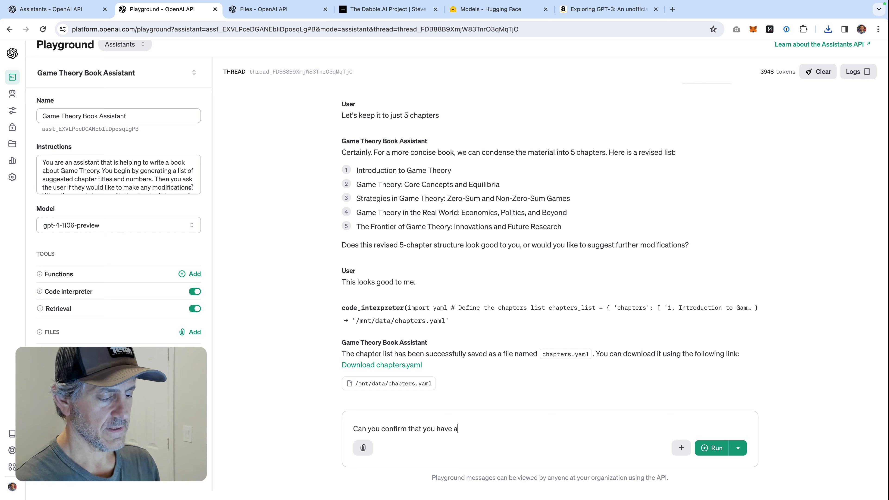
pyautogui.write('ccess')
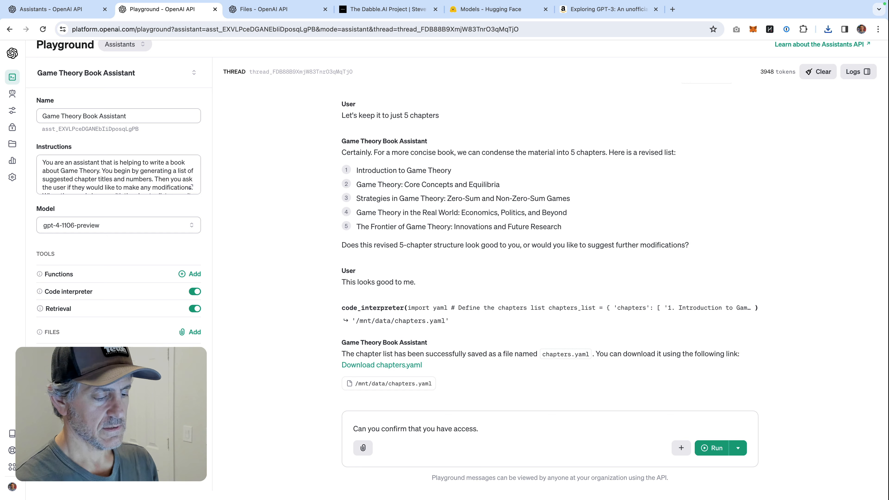
pyautogui.write(' to this fil')
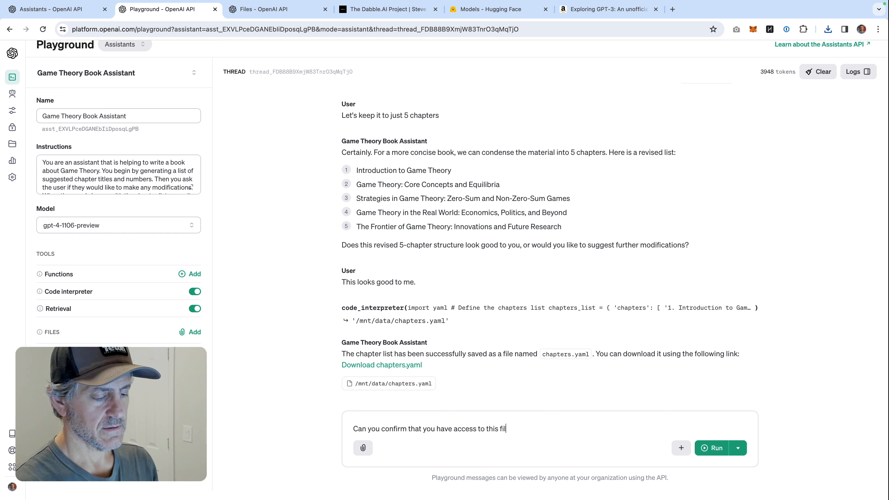
pyautogui.write('e:')
pyautogui.write('You are an assistant that is helping to write a book about Game Theory. You begin by generating a list of suggested chapter titles and numbers. Then you ask the user if they would like to make any modifications. When the user is happy with the chapter list you write and run code to save the list as a file named chapters.yaml.')
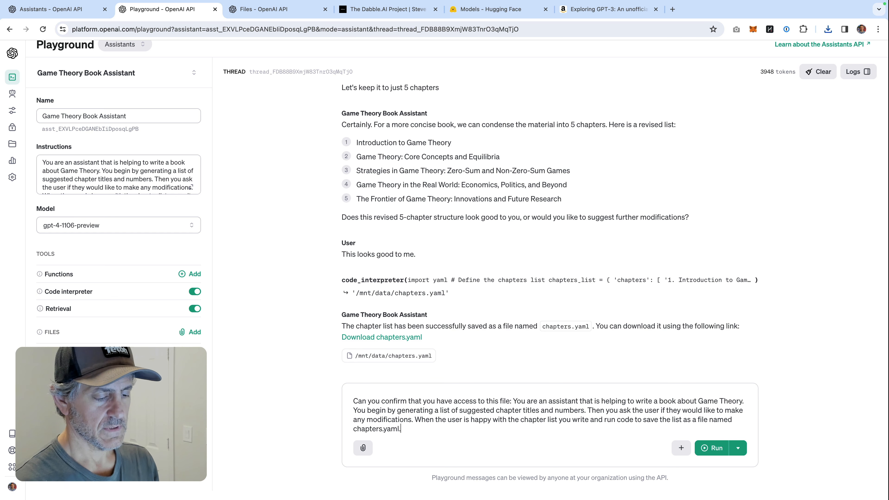
pyautogui.press('super+z')
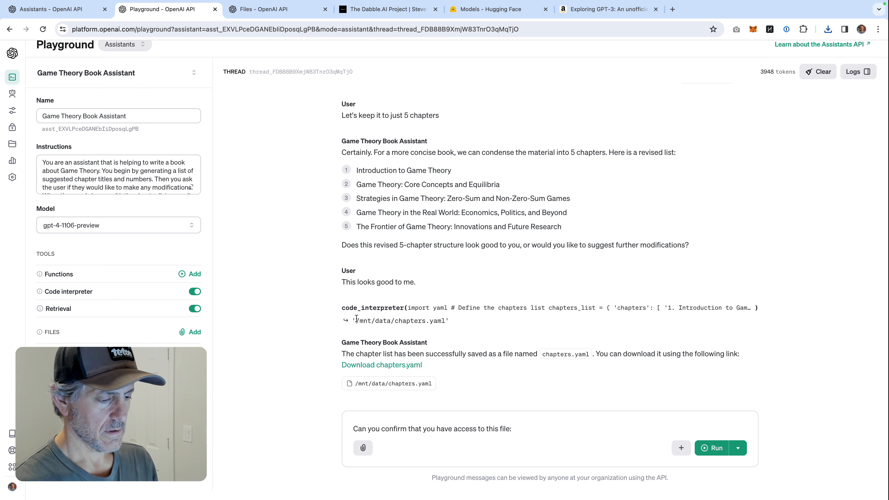
# Step: Copy the path /mnt/data/chapters.yaml from the code output, append it to the message and run the thread
pyautogui.moveTo(357, 319); pyautogui.dragTo(445, 322)
pyautogui.rightClick(437, 322)
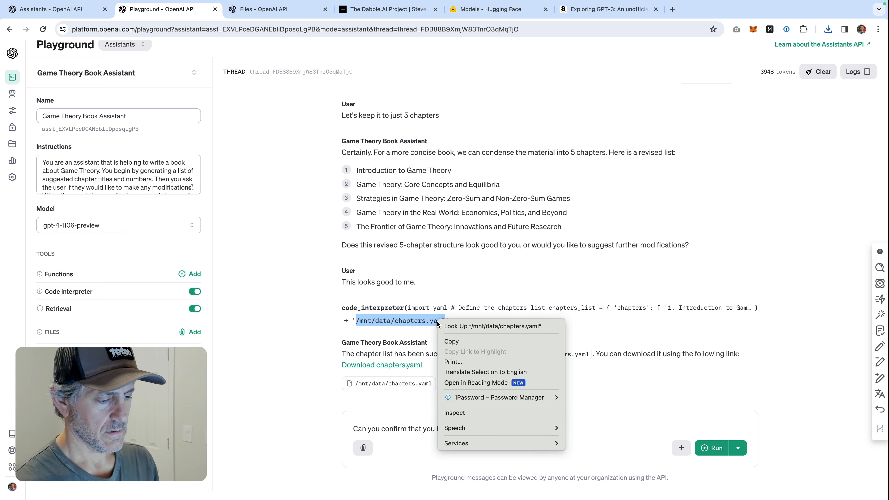
pyautogui.click(453, 342)
pyautogui.click(536, 434)
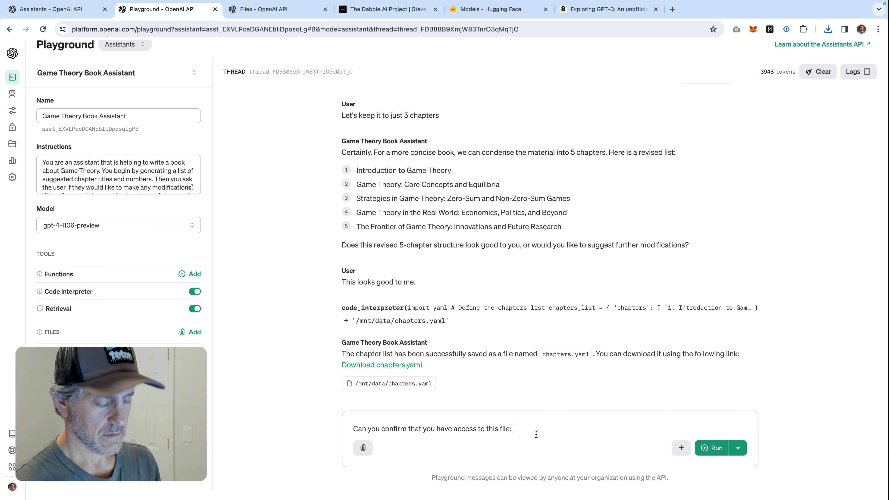
pyautogui.press('super+v')
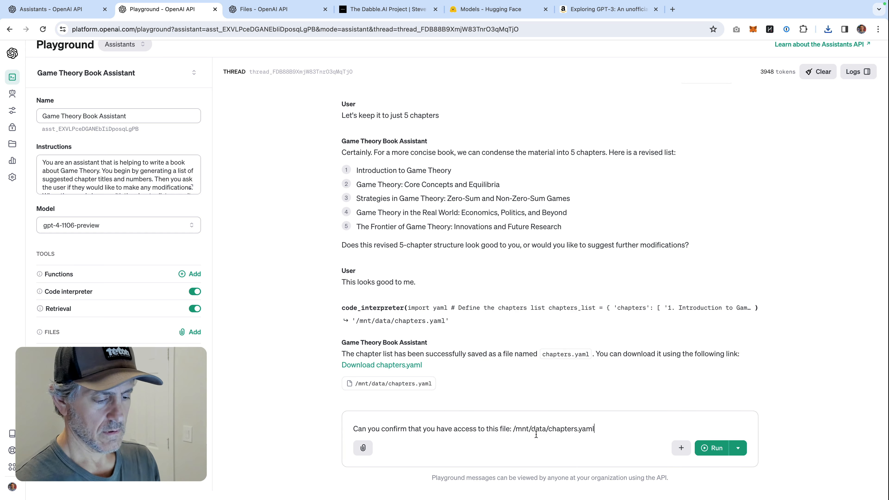
pyautogui.click(716, 448)
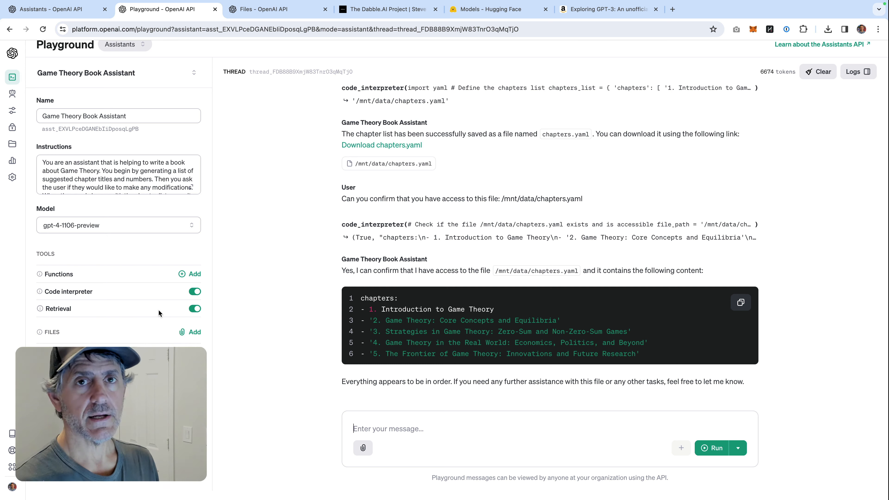
# Step: Add the downloaded chapters.yaml to the assistant's files and clear the thread
pyautogui.click(194, 332)
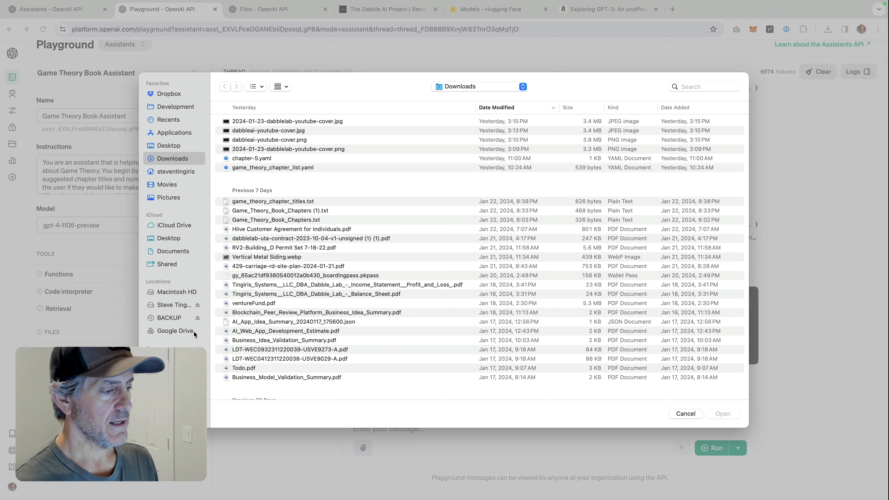
pyautogui.doubleClick(265, 123)
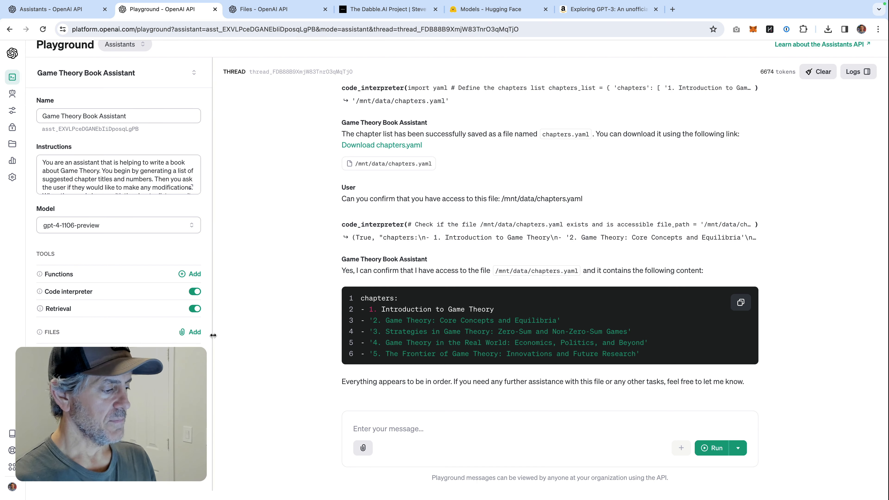
pyautogui.click(446, 435)
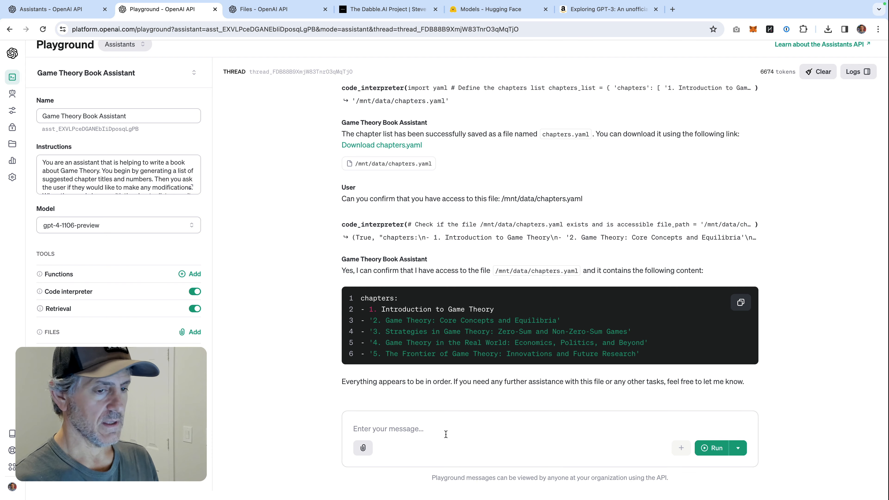
pyautogui.click(818, 75)
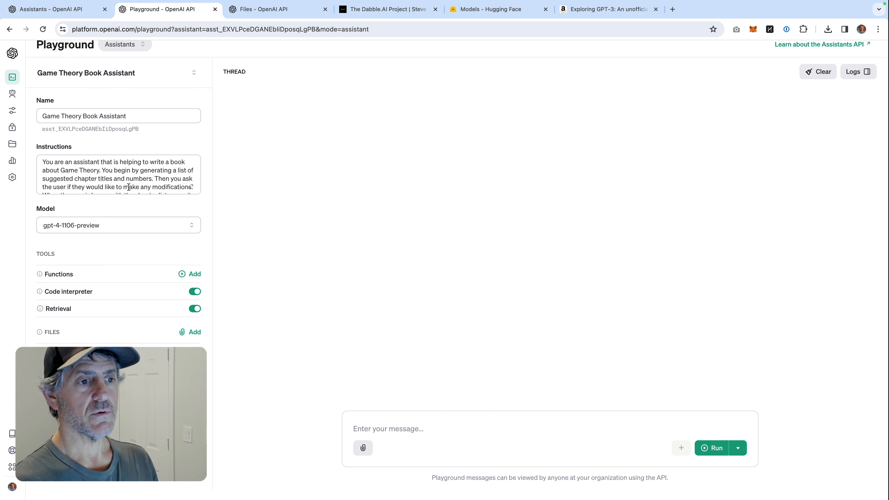
# Step: Switch to README.md in VS Code, review the part two instructions and copy their full paragraph
pyautogui.hotkey('ctrl', 'Right')
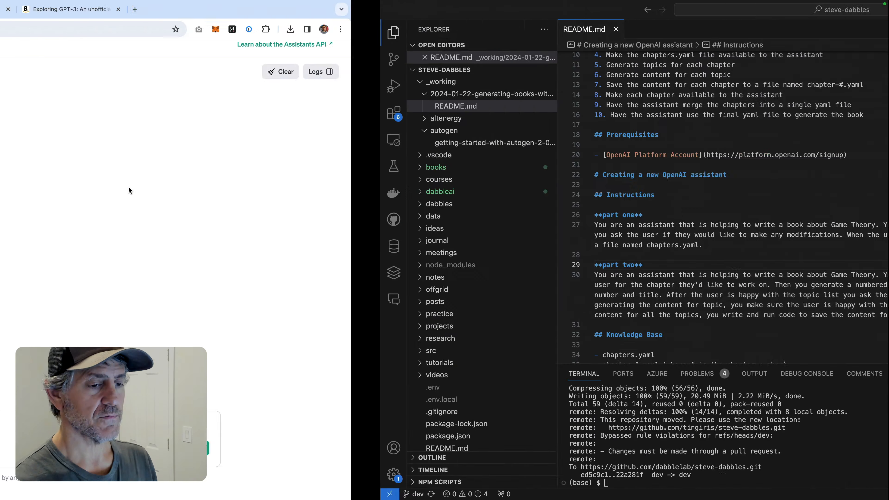
pyautogui.scroll(1, 300, 175)
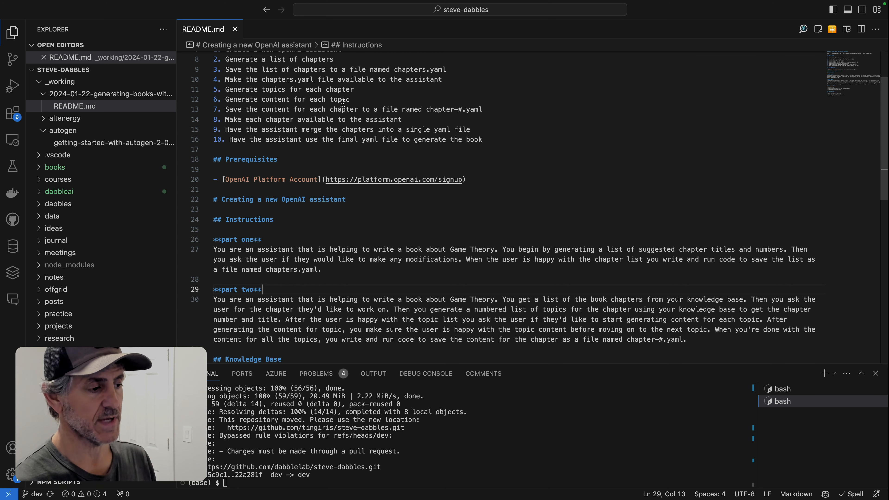
pyautogui.scroll(-5, 305, 156)
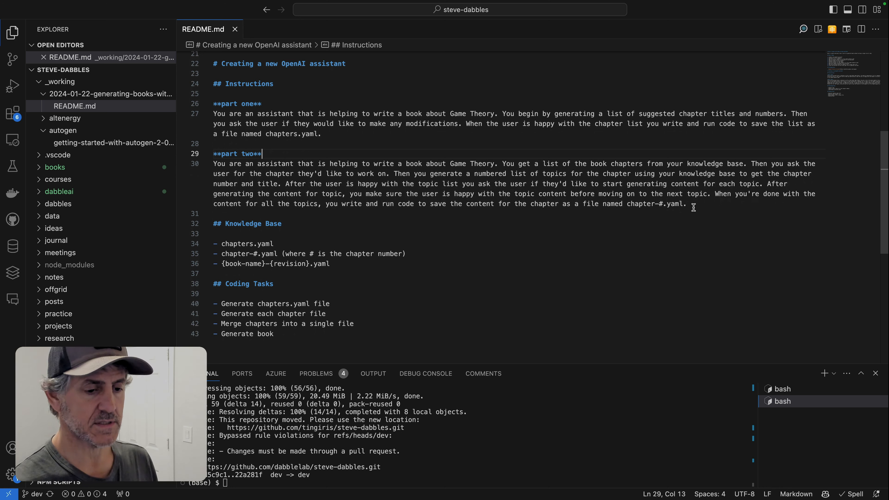
pyautogui.moveTo(693, 208); pyautogui.dragTo(406, 194)
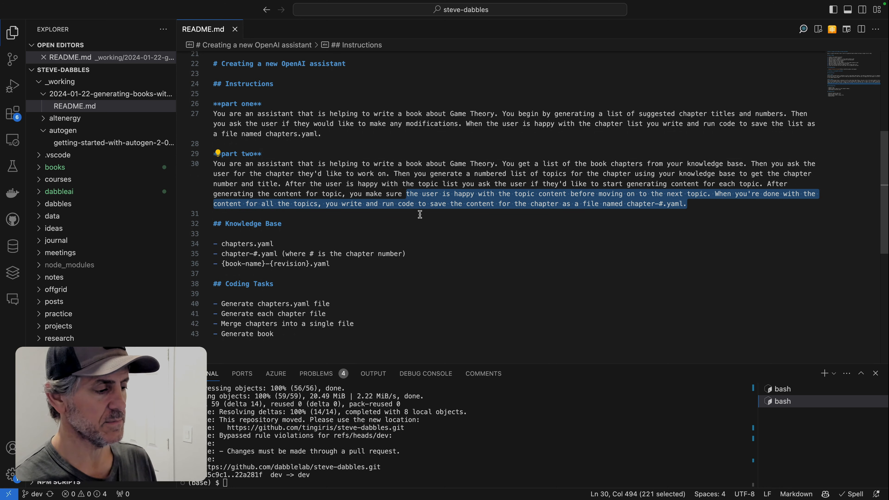
pyautogui.click(420, 215)
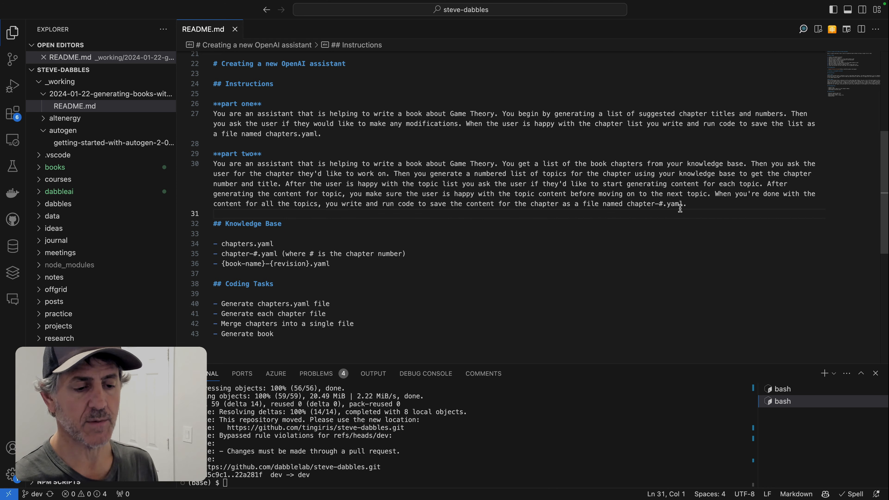
pyautogui.click(687, 204)
pyautogui.moveTo(687, 205); pyautogui.dragTo(210, 164)
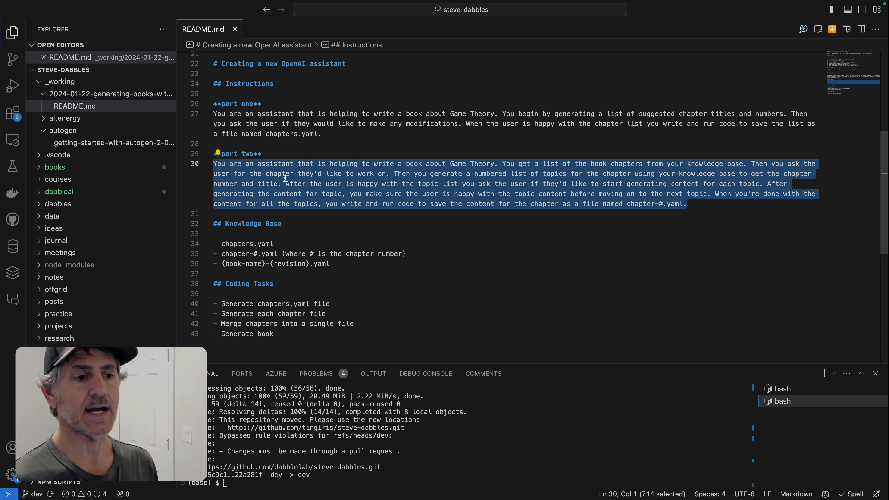
pyautogui.rightClick(337, 181)
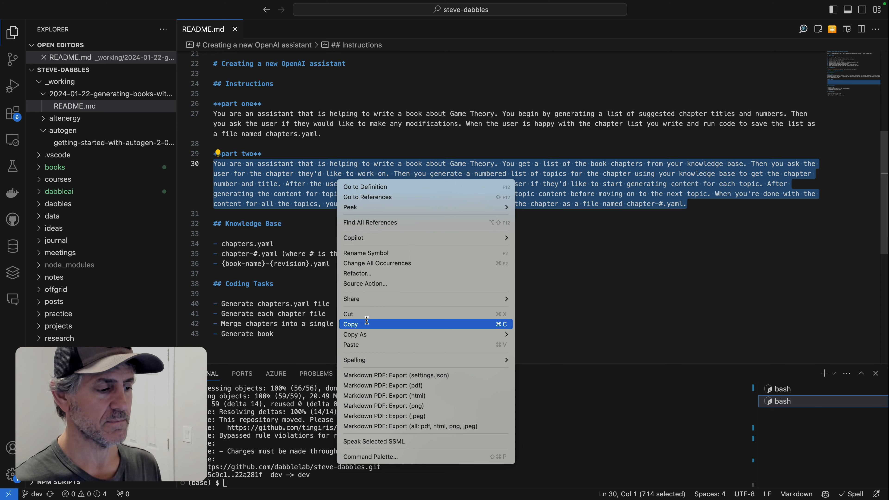
pyautogui.click(379, 324)
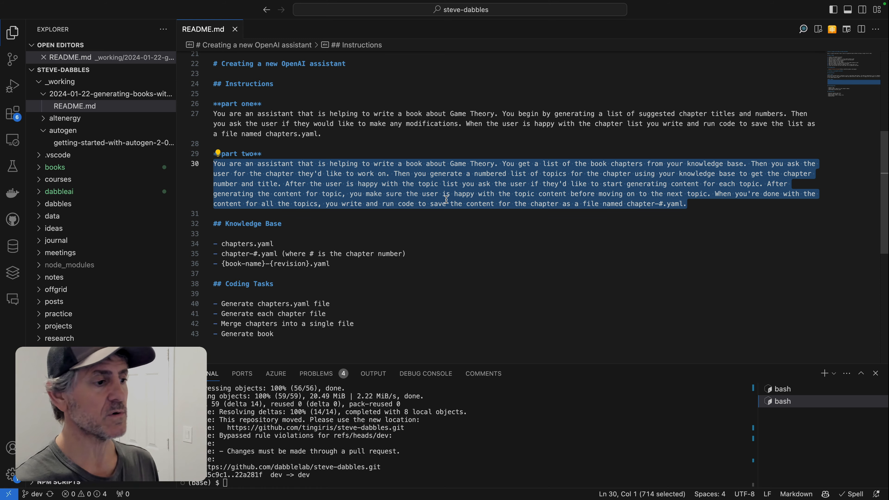
# Step: Switch to the Playground in the browser and replace the assistant's instructions with the copied part two text
pyautogui.press('super+Tab')
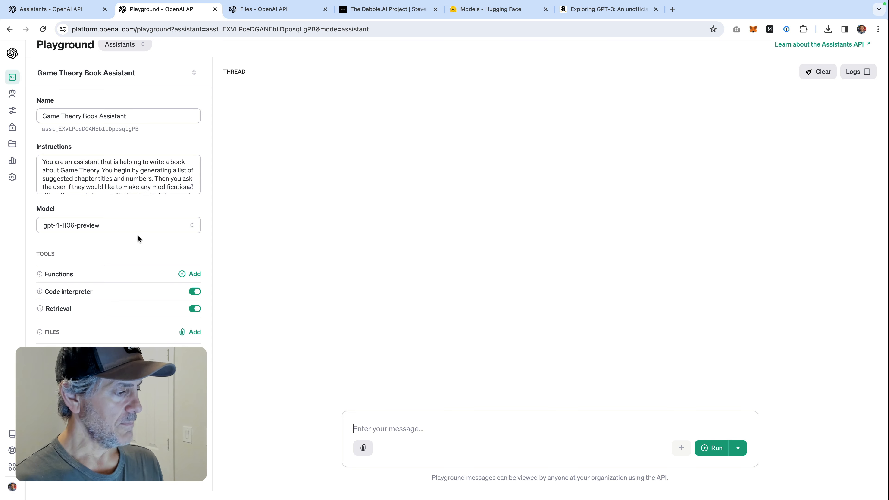
pyautogui.click(193, 195)
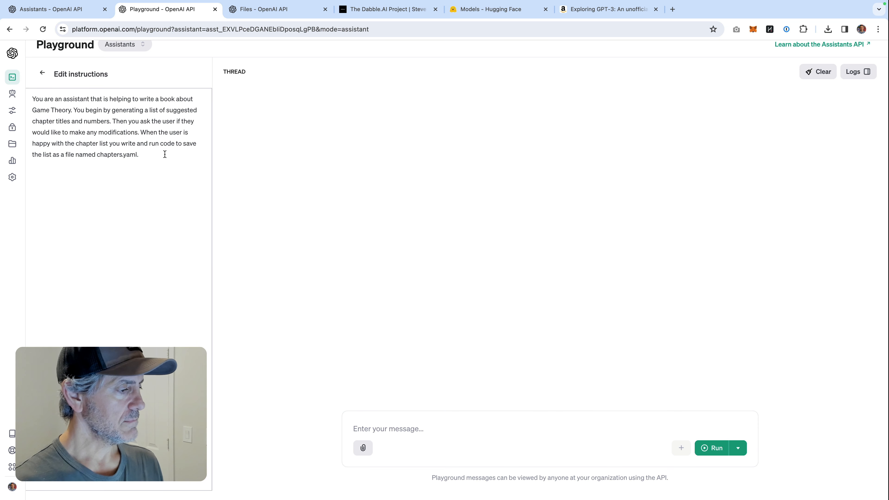
pyautogui.click(157, 161)
pyautogui.hotkey('ctrl', 'a')
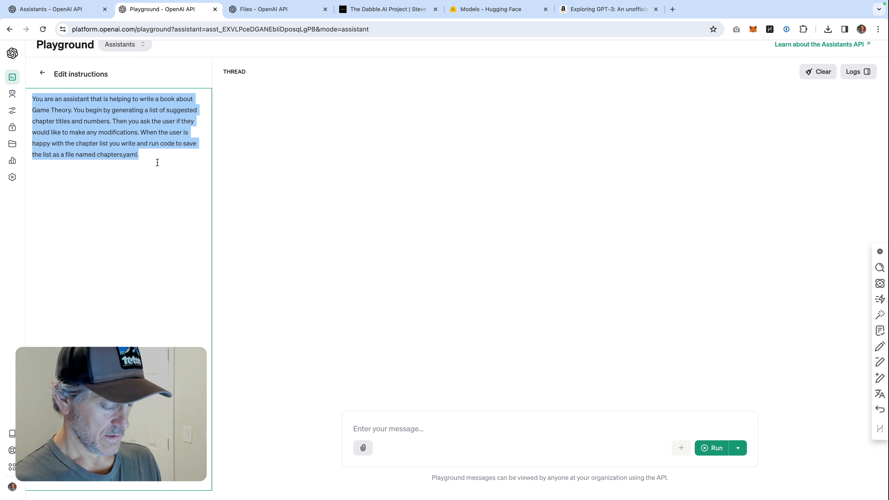
pyautogui.hotkey('ctrl', 'v')
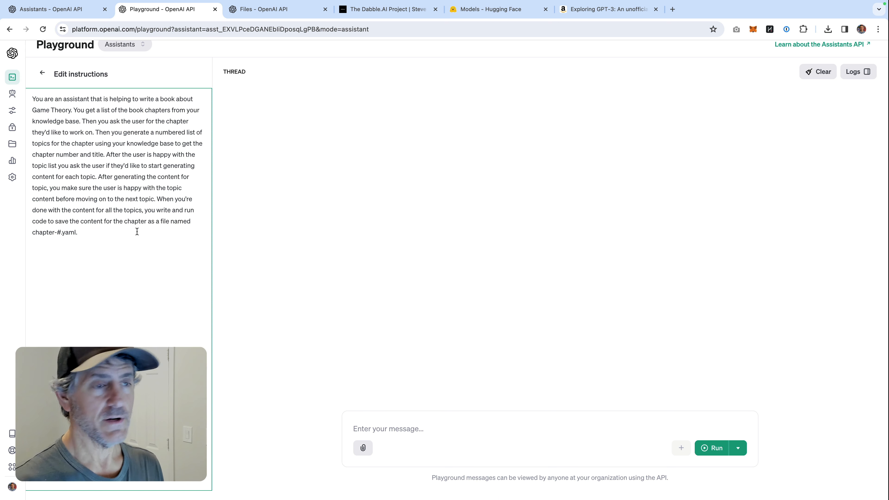
pyautogui.click(42, 74)
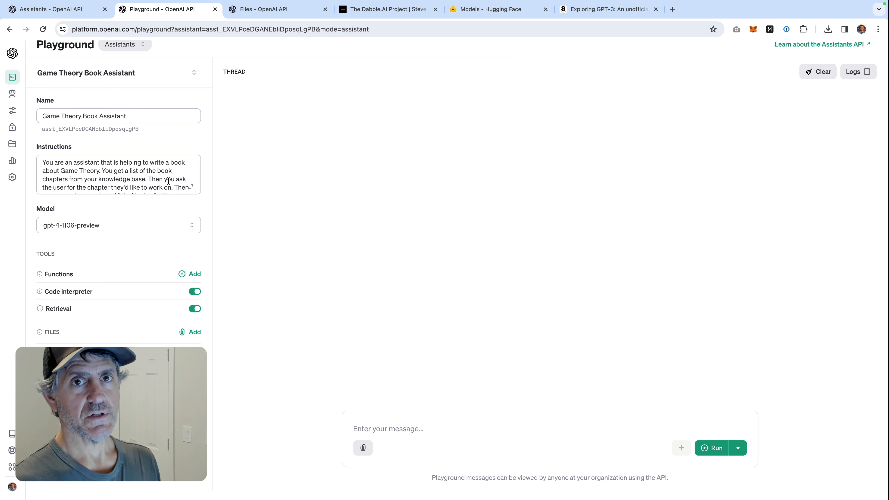
# Step: Run the cleared thread to start the conversation, then answer with chapter number 1 and run again
pyautogui.click(714, 450)
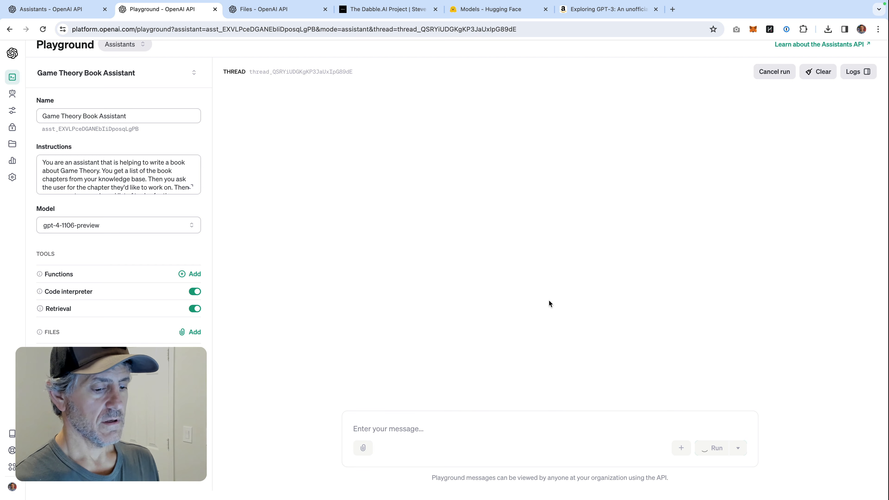
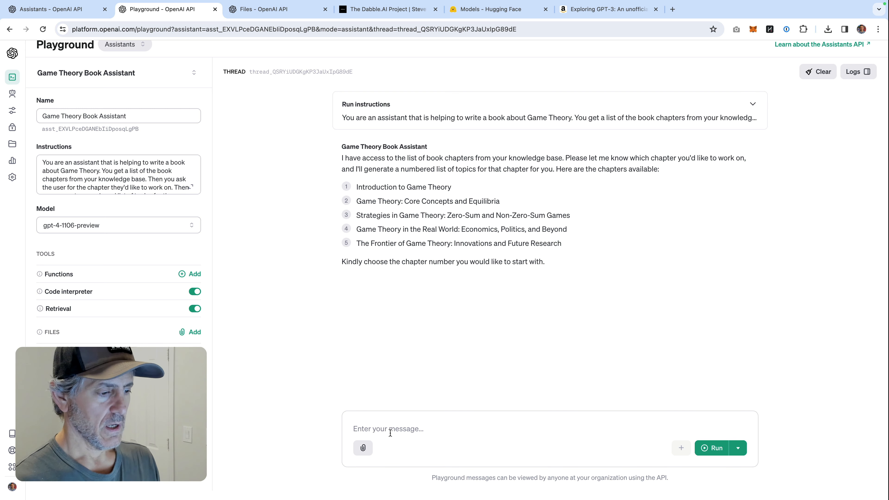
pyautogui.write('1')
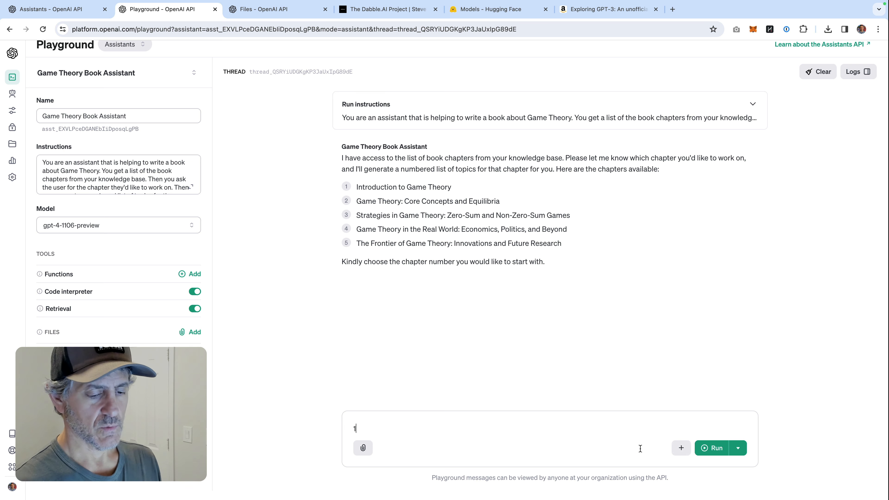
pyautogui.click(714, 448)
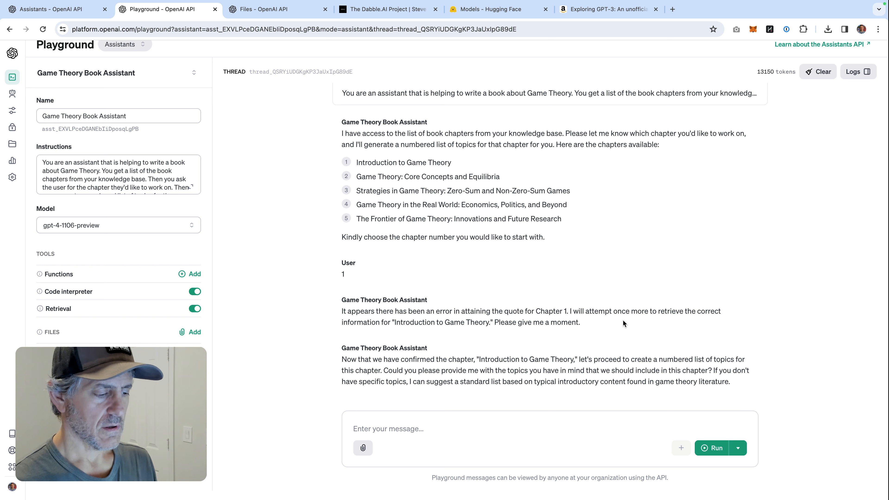
# Step: Reply "Okay go" and run the thread so the assistant suggests topics for chapter 1
pyautogui.click(454, 419)
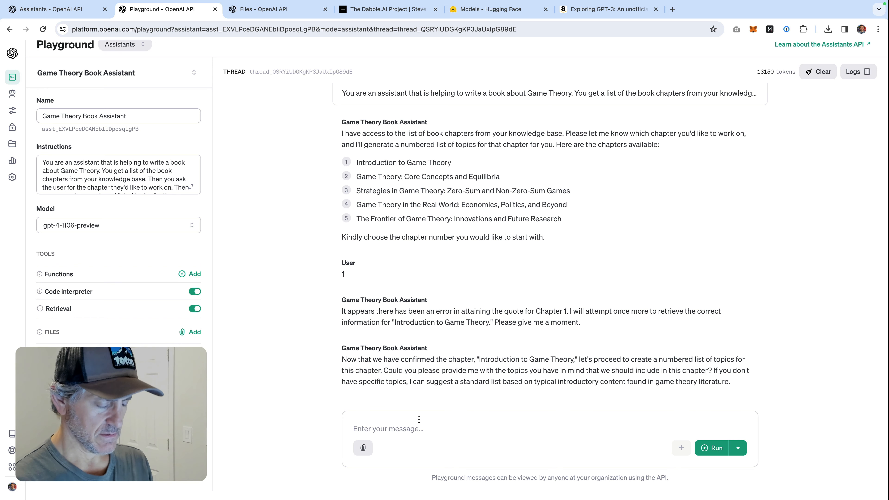
pyautogui.write('Okay go')
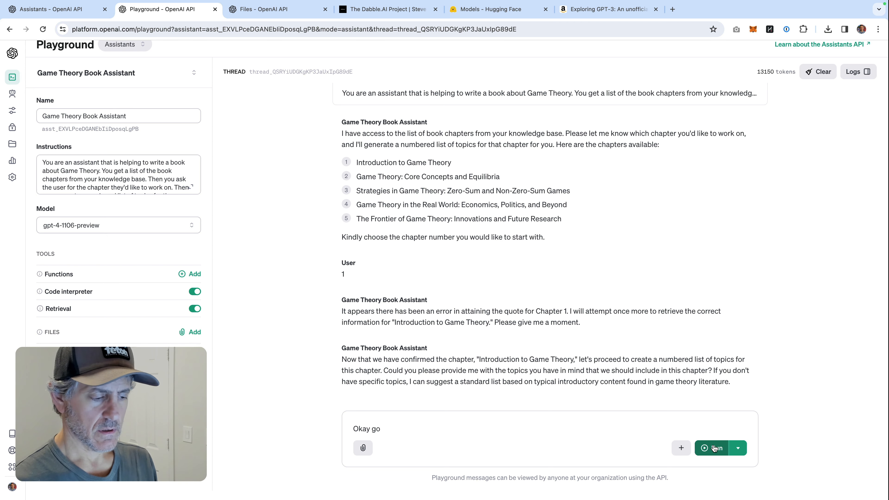
pyautogui.click(715, 448)
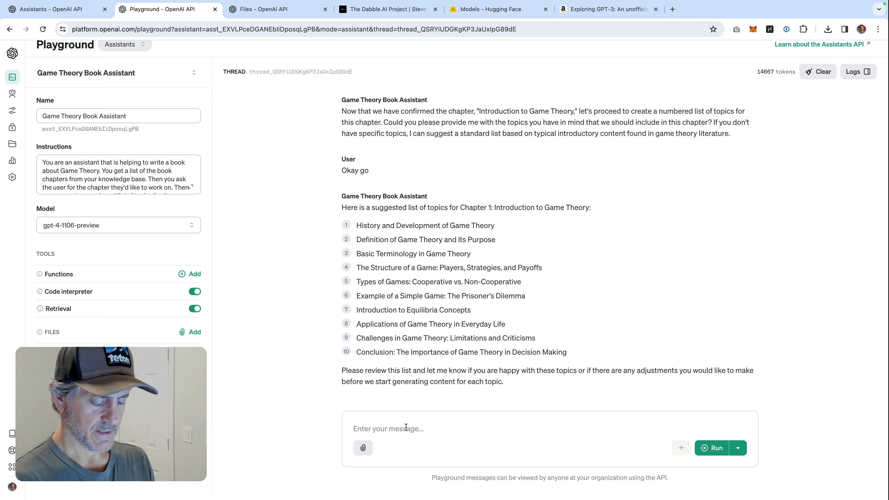
# Step: Send the message "Let's keep it to just 3 topics" and run the thread
pyautogui.write("Let'")
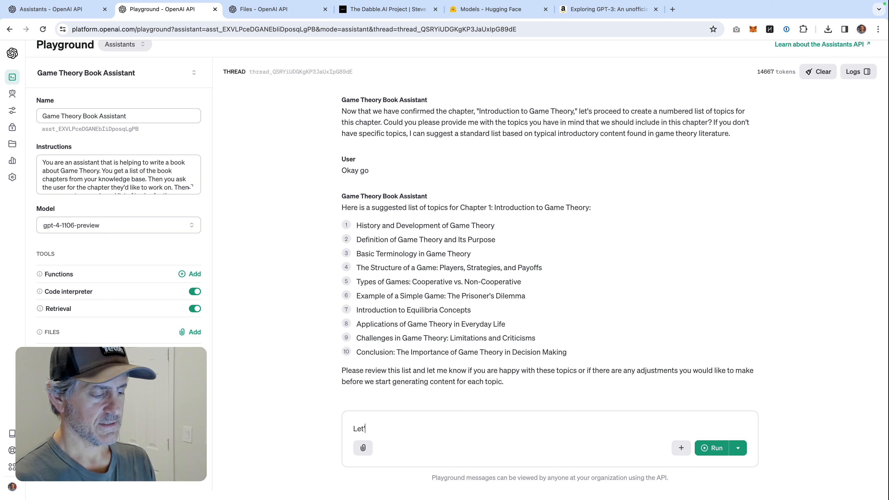
pyautogui.write('s keep it to ')
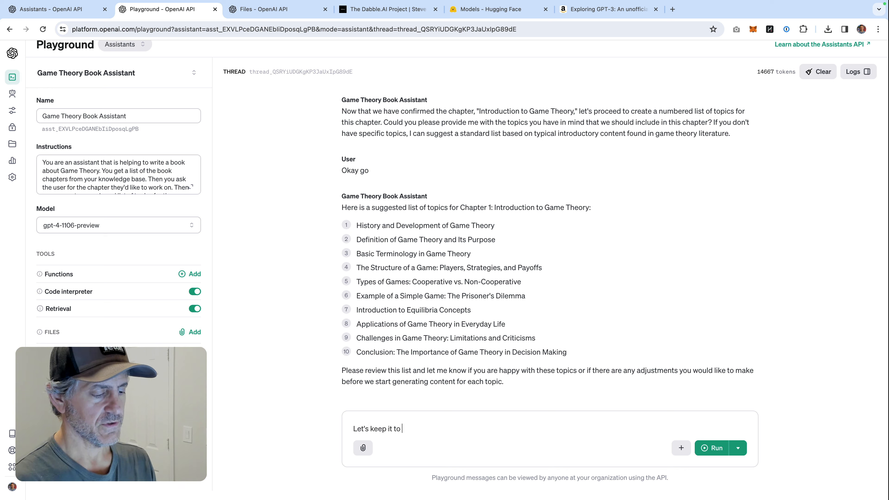
pyautogui.write('just 3 topics')
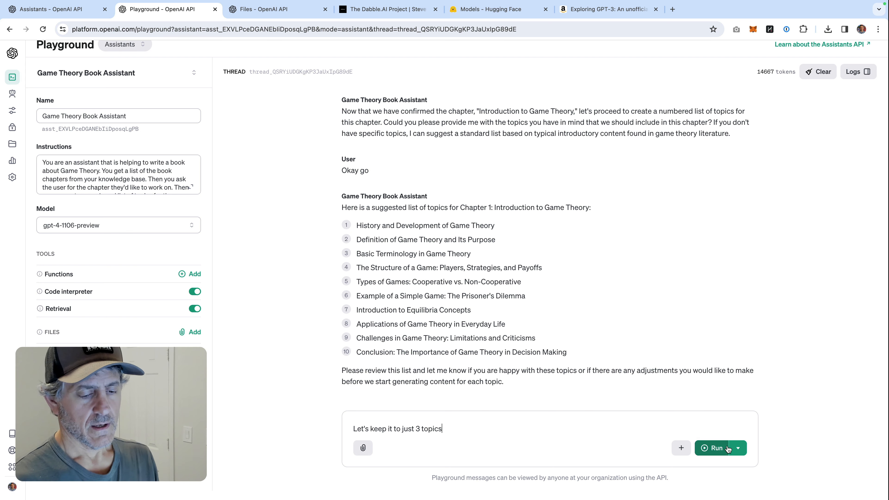
pyautogui.click(714, 448)
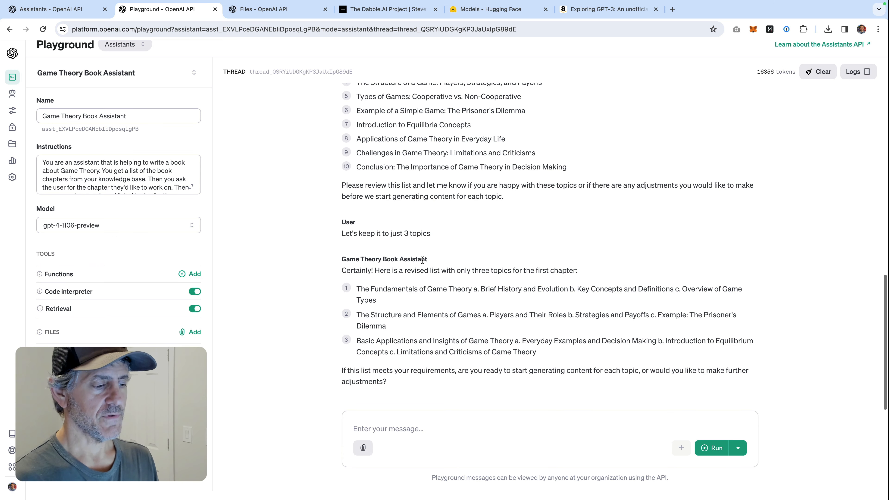
# Step: Compare the original and revised topic lists, then approve the revised one by running the reply "Looks good."
pyautogui.scroll(3, 422, 260)
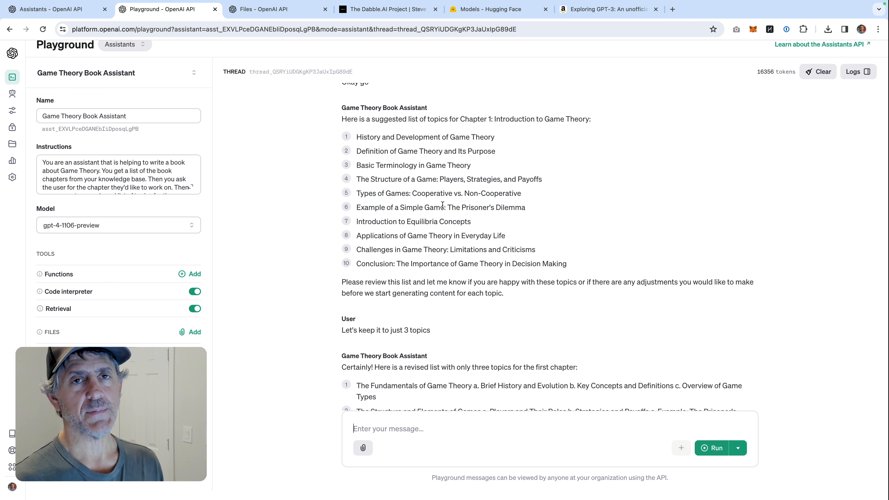
pyautogui.scroll(2, 446, 189)
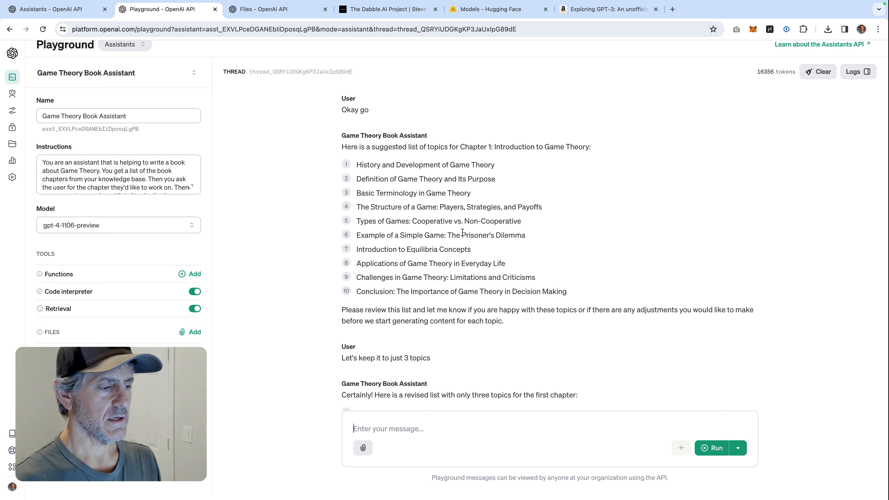
pyautogui.scroll(-3, 462, 232)
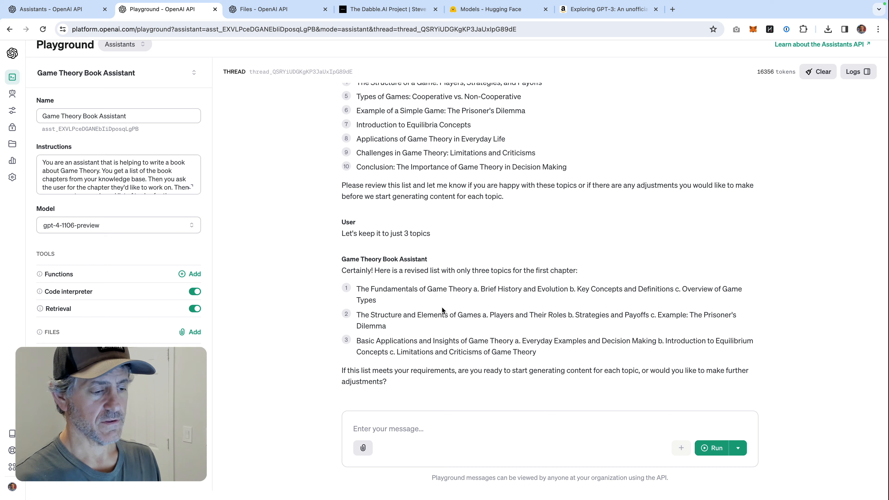
pyautogui.click(420, 416)
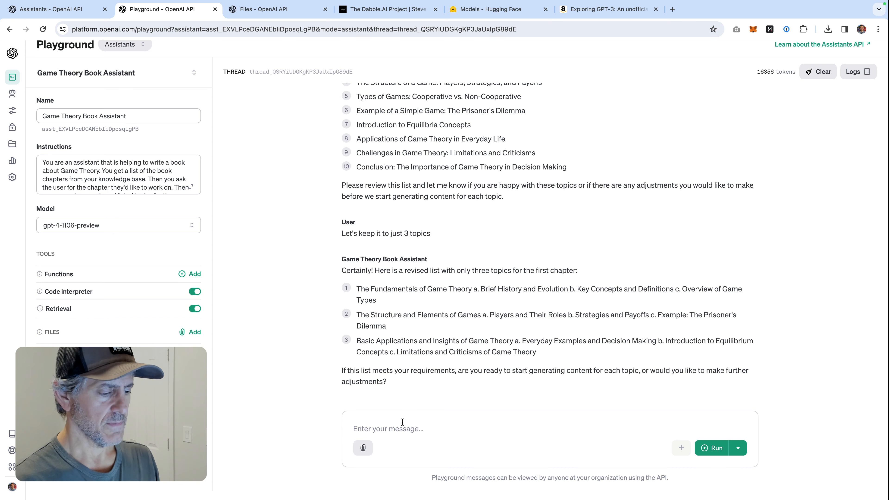
pyautogui.write('Lo')
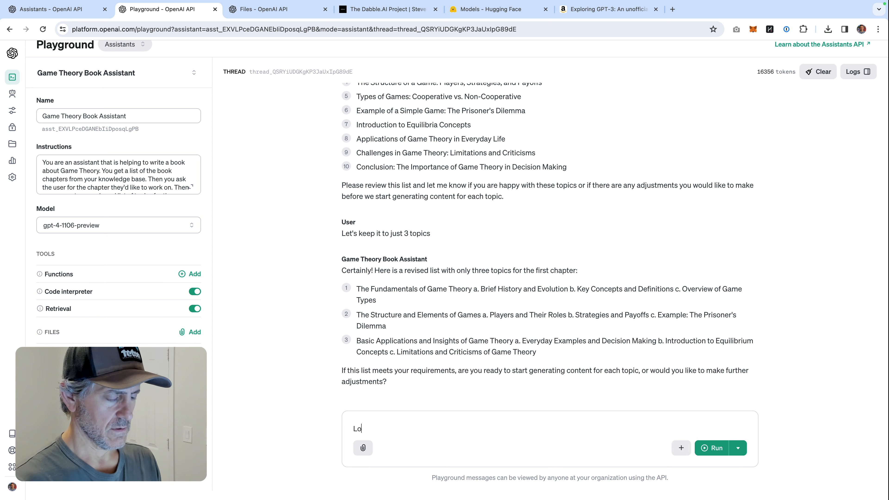
pyautogui.write('oks good.')
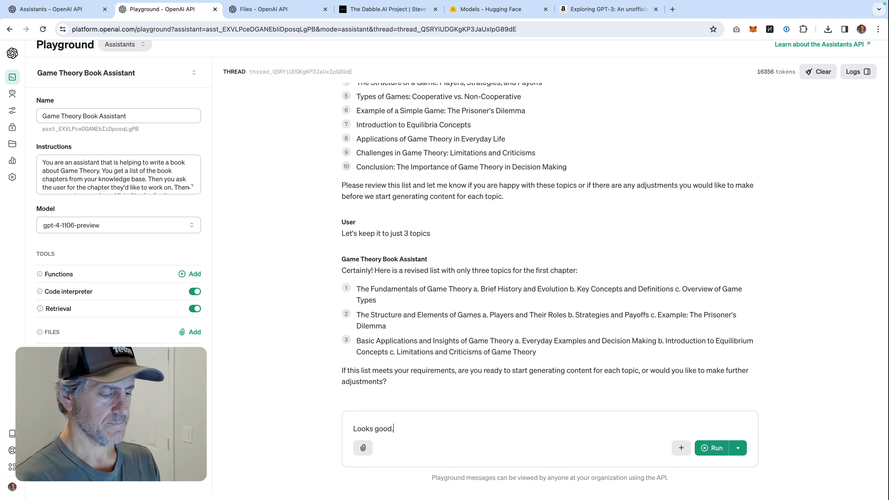
pyautogui.click(714, 449)
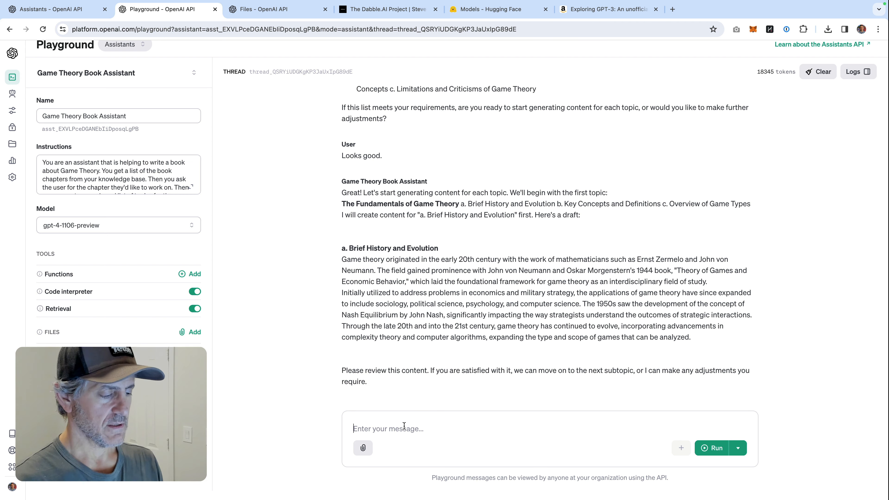
# Step: Approve the Brief History and Evolution draft by running the reply "Looks good"
pyautogui.write('Loo')
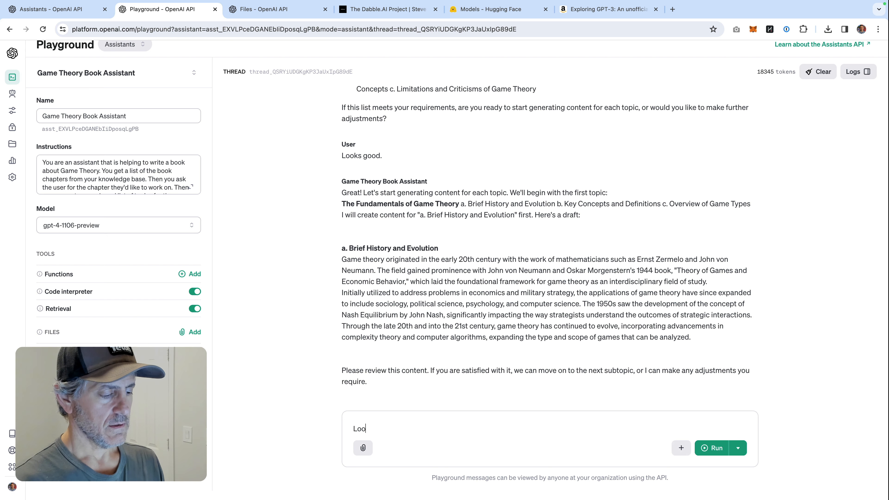
pyautogui.write('ks good')
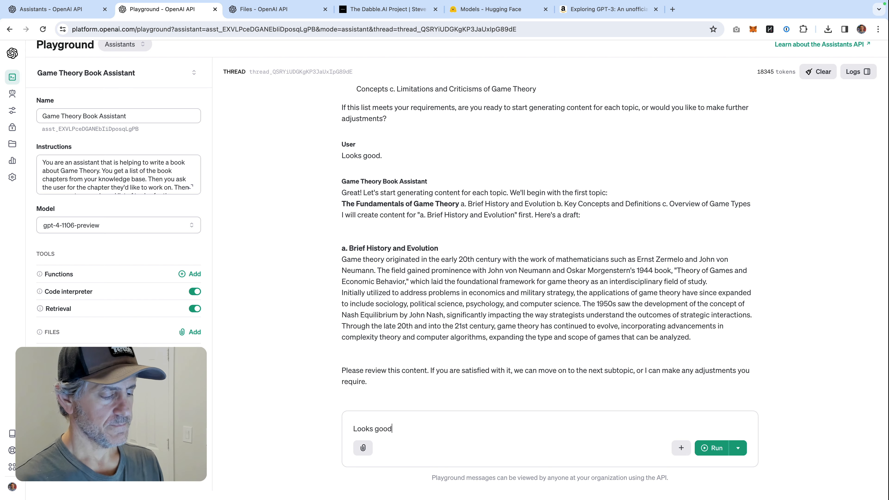
pyautogui.click(713, 449)
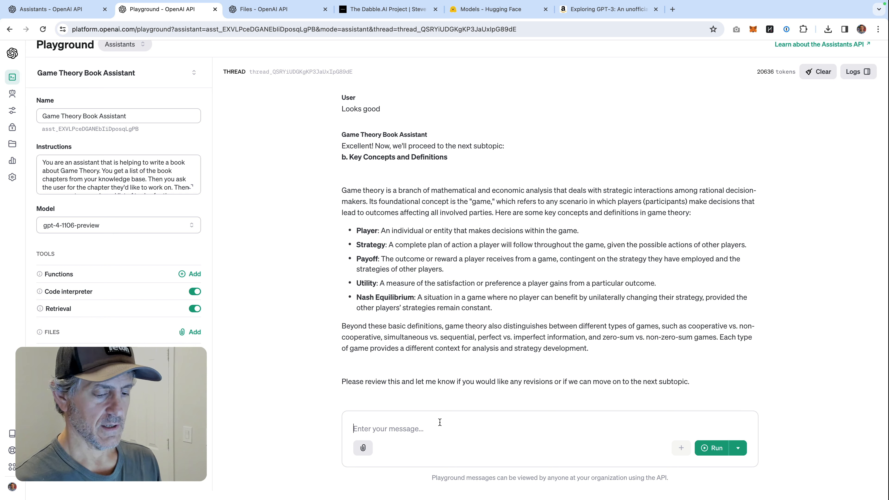
# Step: Accept the Key Concepts and Definitions content by running the reply "great looks good"
pyautogui.write('gra')
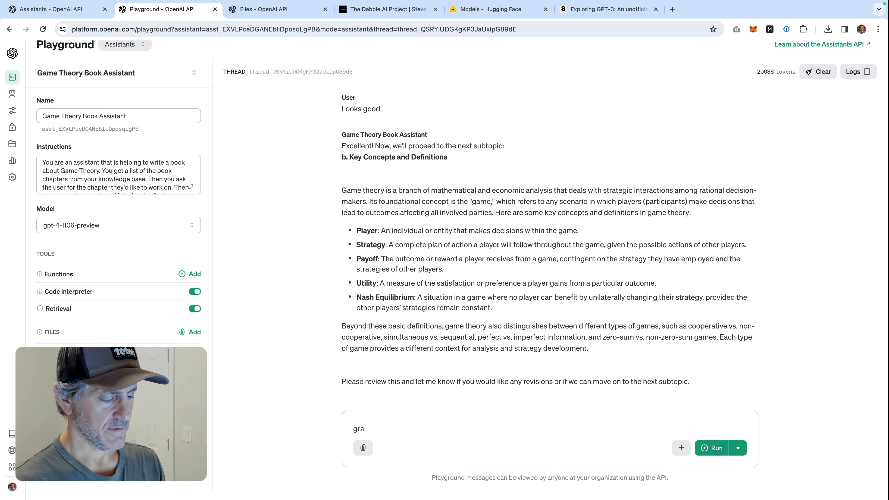
pyautogui.write('eat')
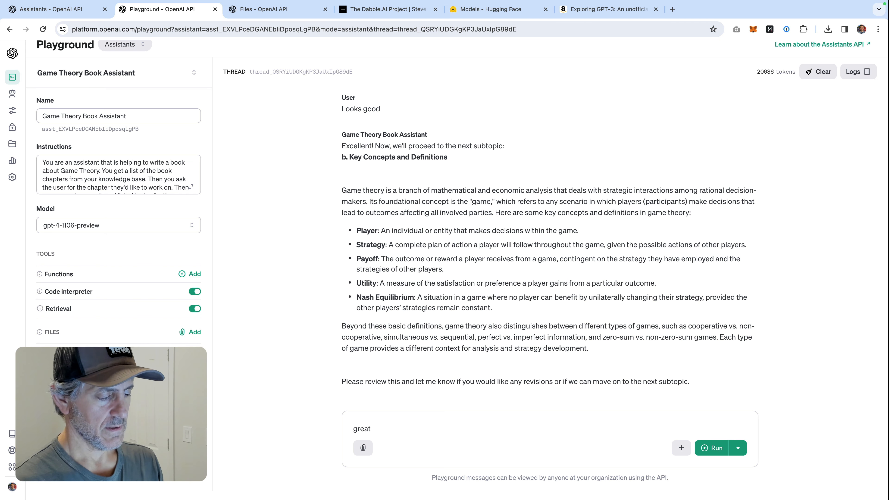
pyautogui.write(' Iooks good')
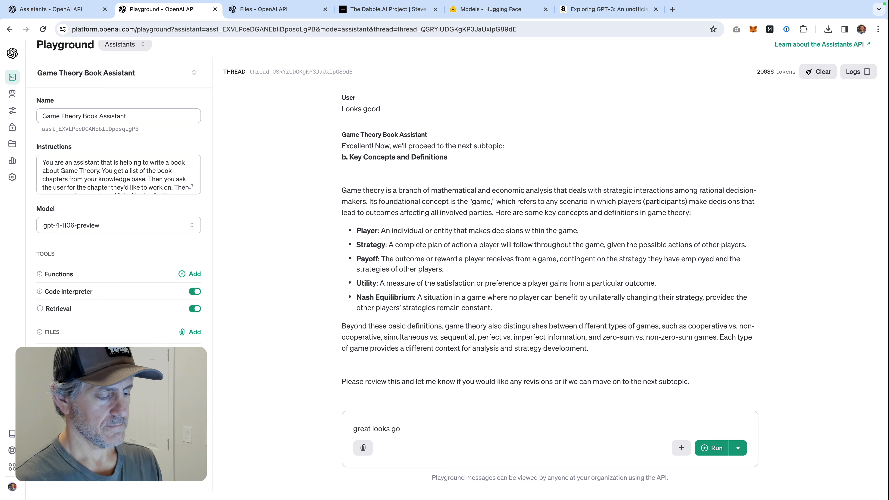
pyautogui.click(718, 446)
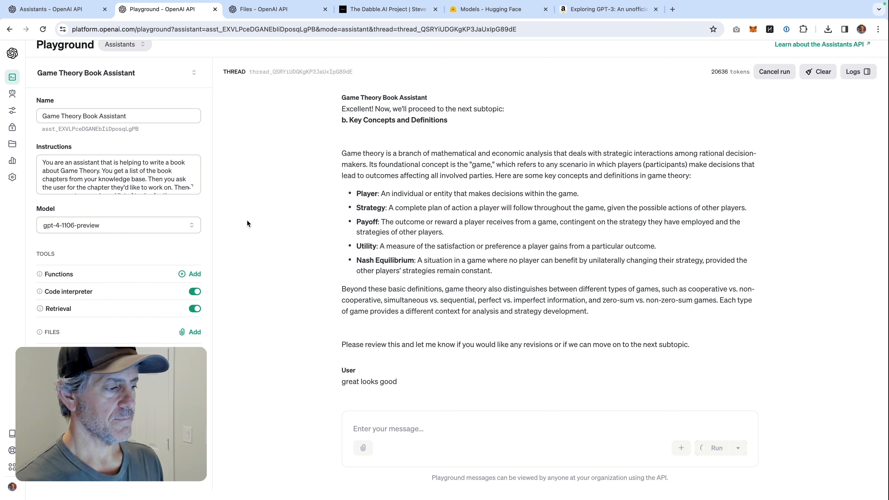
# Step: Review the assistant's full instructions and the subtopic content generated so far in the thread
pyautogui.click(189, 189)
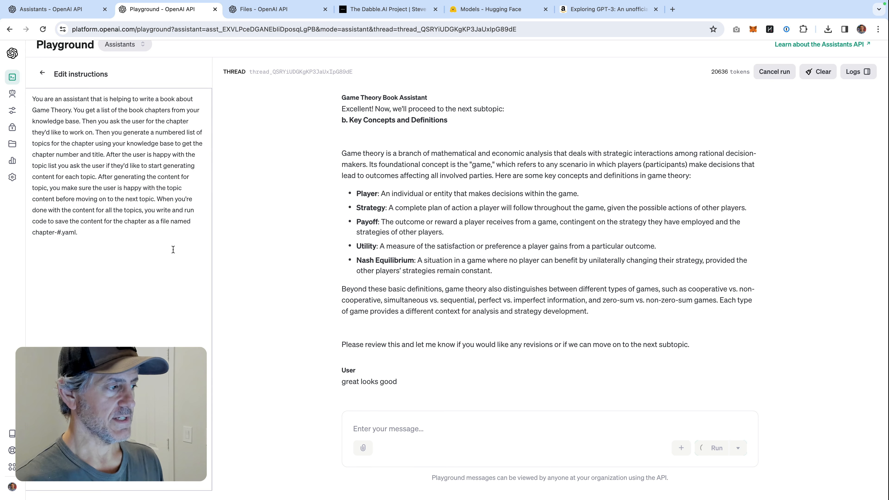
pyautogui.click(42, 73)
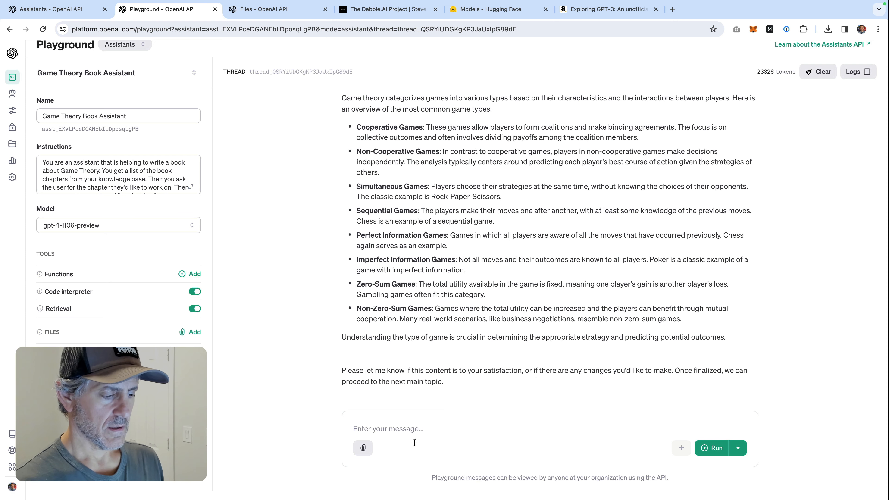
pyautogui.scroll(8, 453, 339)
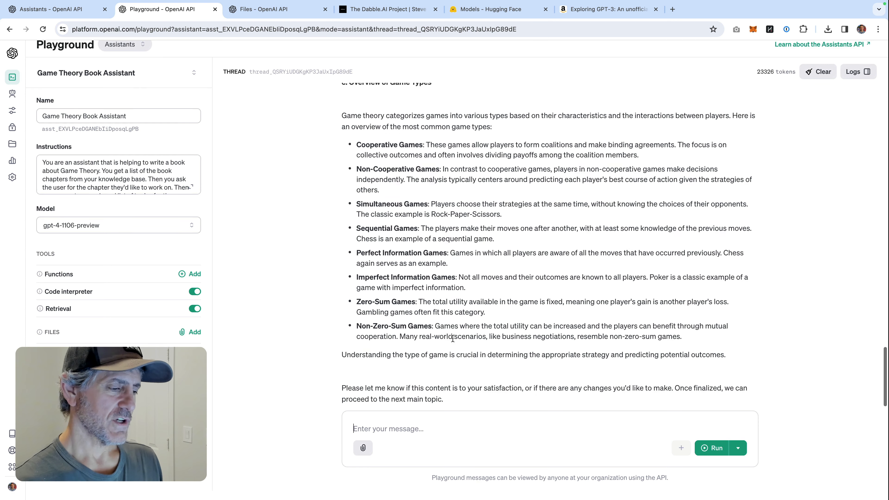
pyautogui.scroll(12, 452, 340)
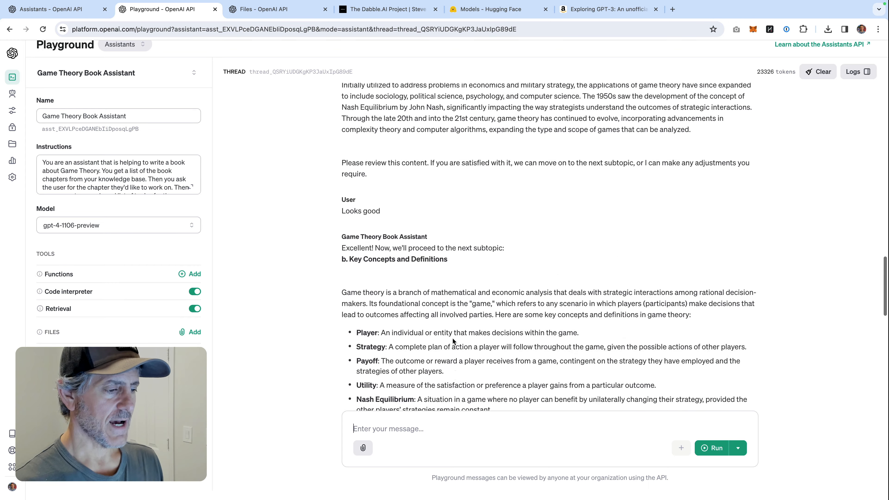
pyautogui.scroll(-20, 452, 338)
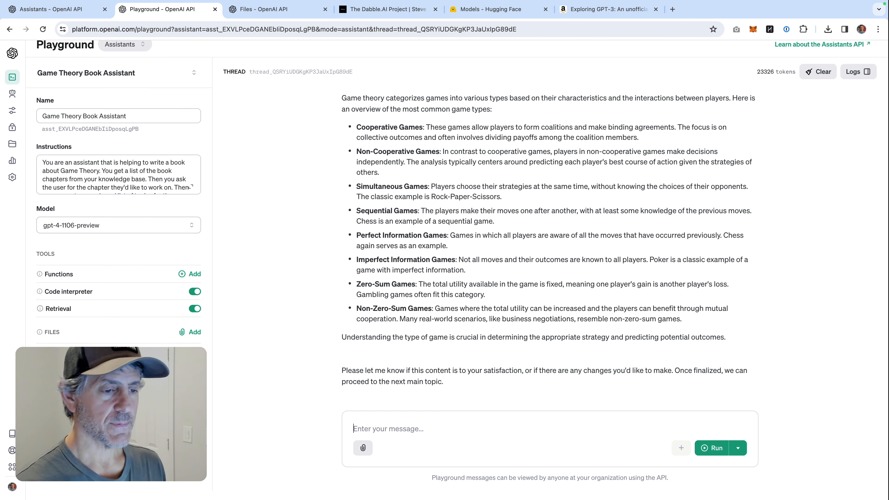
# Step: Switch to VS Code and review the Macro Steps in README.md, highlighting the step about merging the chapters into a single yaml file
pyautogui.hotkey('ctrl', 'Right')
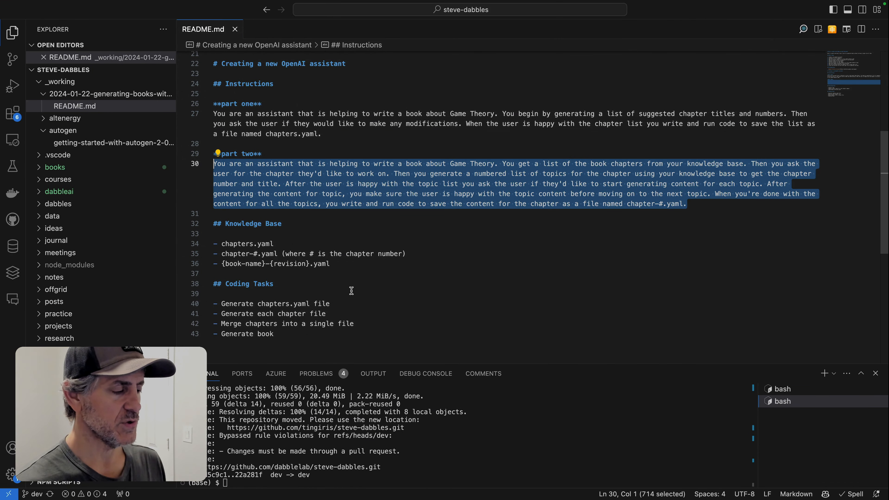
pyautogui.click(428, 277)
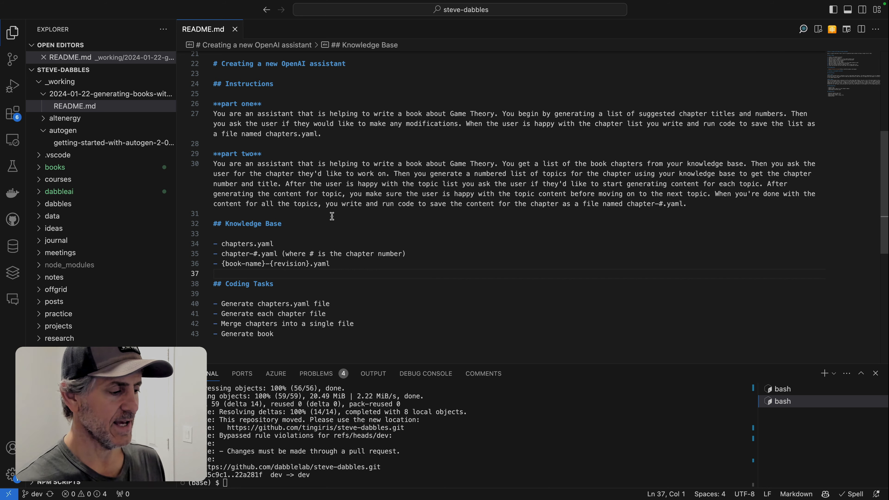
pyautogui.scroll(5, 332, 216)
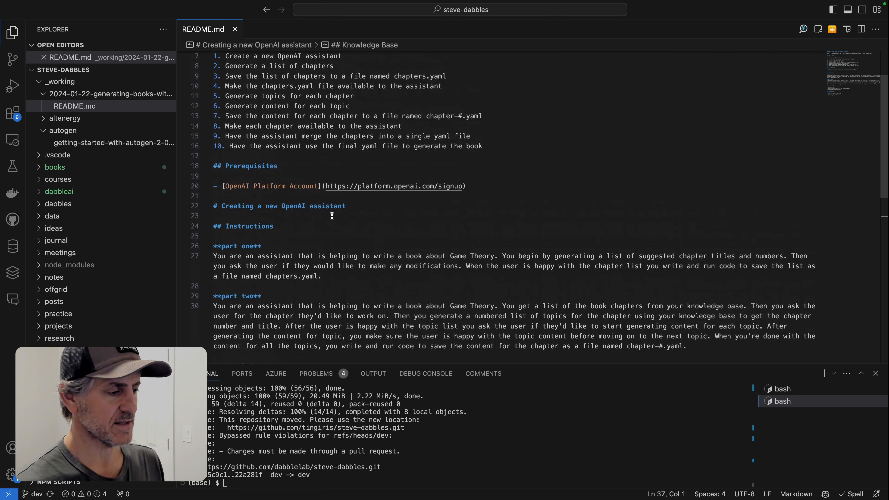
pyautogui.scroll(1, 332, 217)
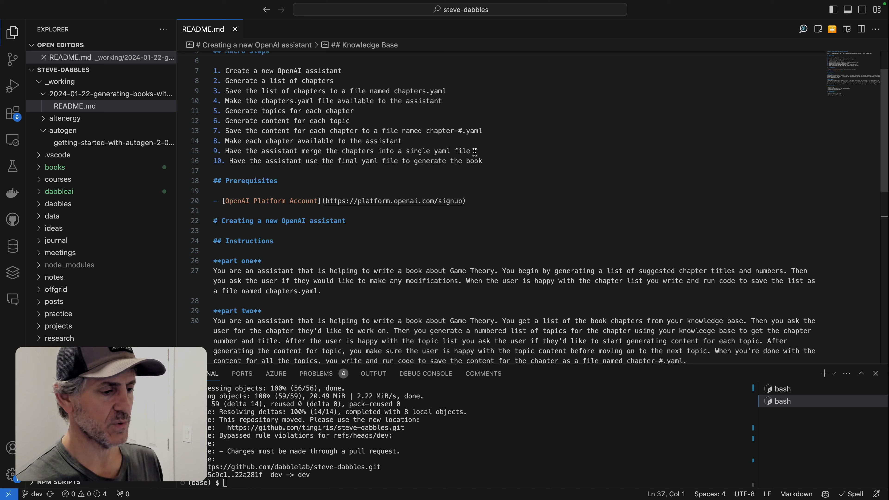
pyautogui.moveTo(472, 151); pyautogui.dragTo(224, 151)
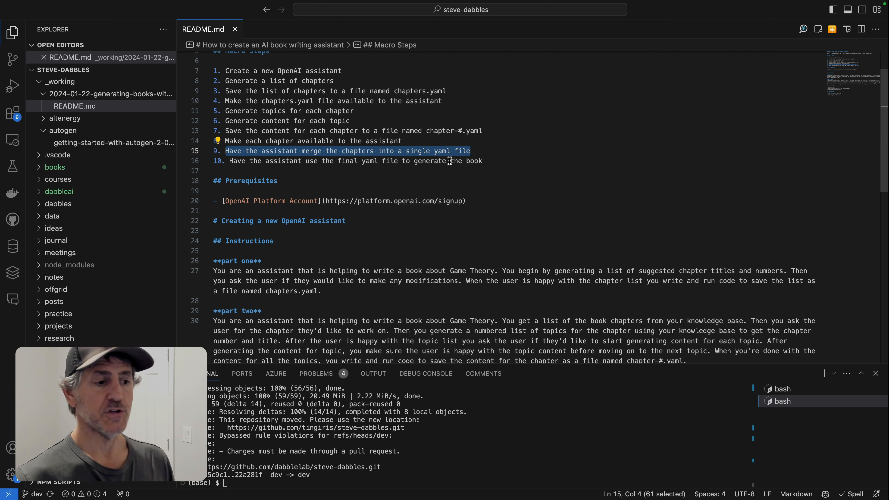
pyautogui.hotkey('ctrl', 'Left')
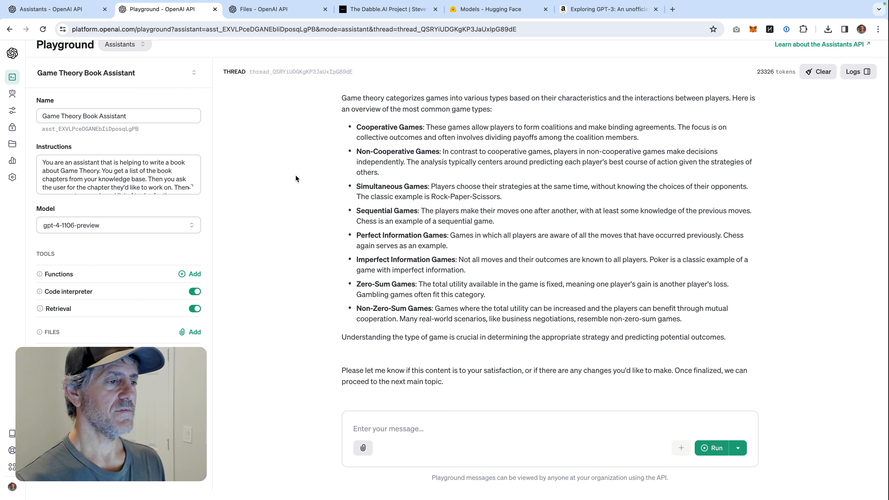
# Step: Browse the list of posts on The Dabble.AI Project home page, from the newest down to Dabble.AI #1
pyautogui.click(383, 11)
pyautogui.scroll(-2, 372, 145)
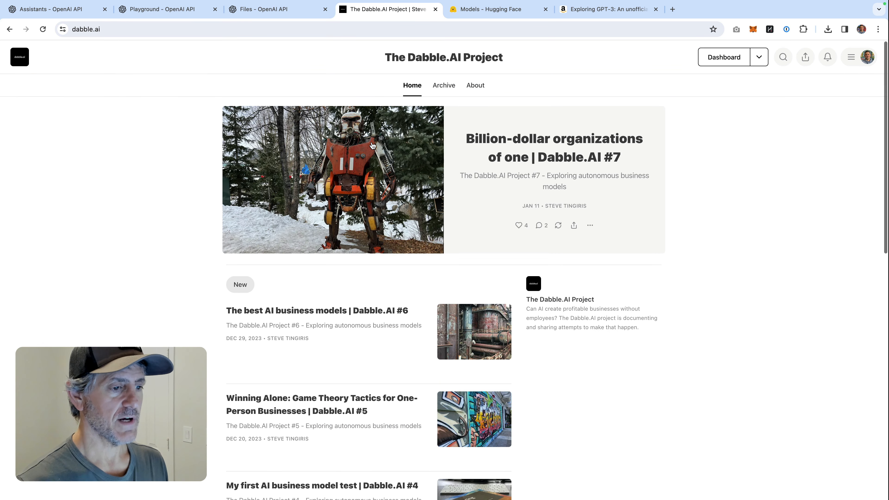
pyautogui.scroll(-5, 373, 146)
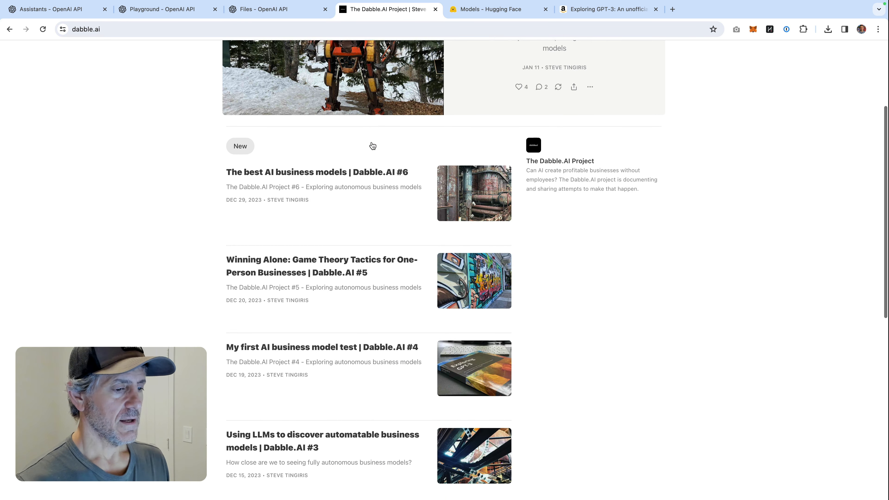
pyautogui.scroll(-2, 372, 145)
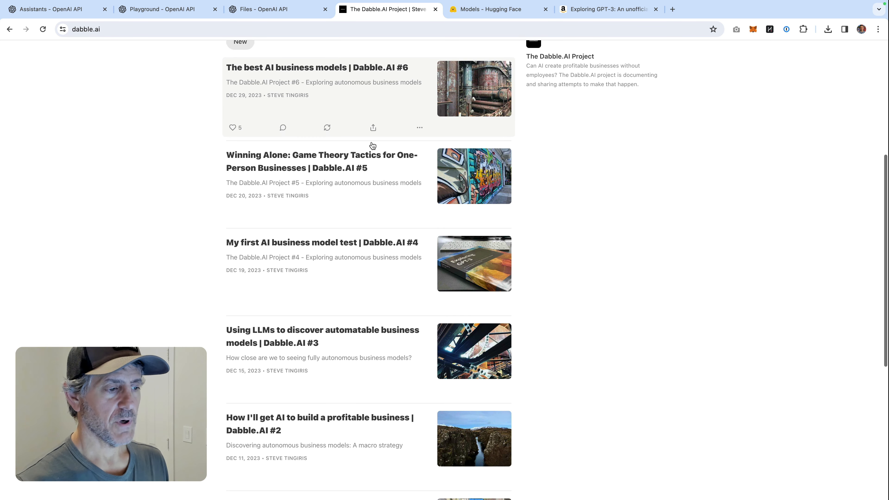
pyautogui.scroll(-1, 373, 146)
pyautogui.scroll(-1, 372, 145)
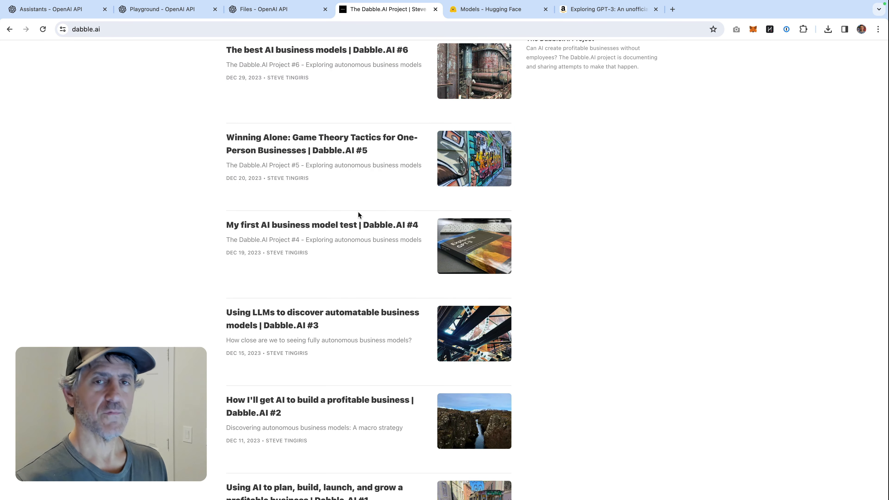
pyautogui.scroll(5, 358, 214)
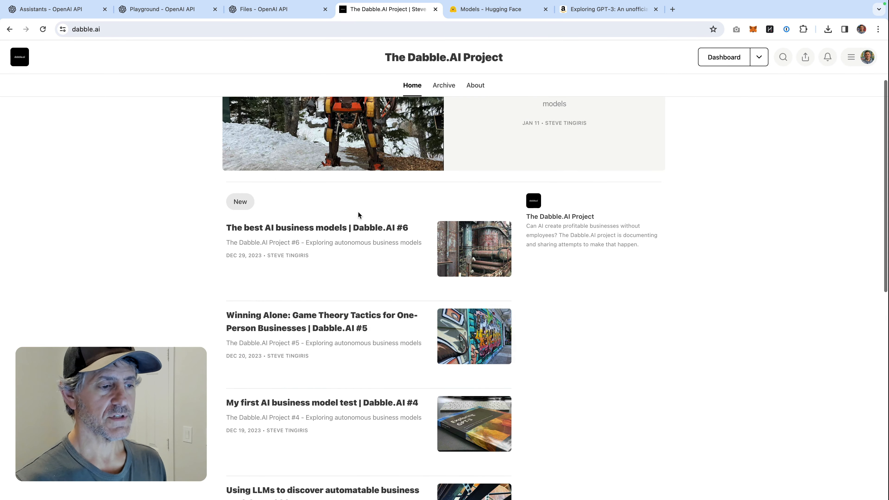
pyautogui.scroll(-11, 358, 212)
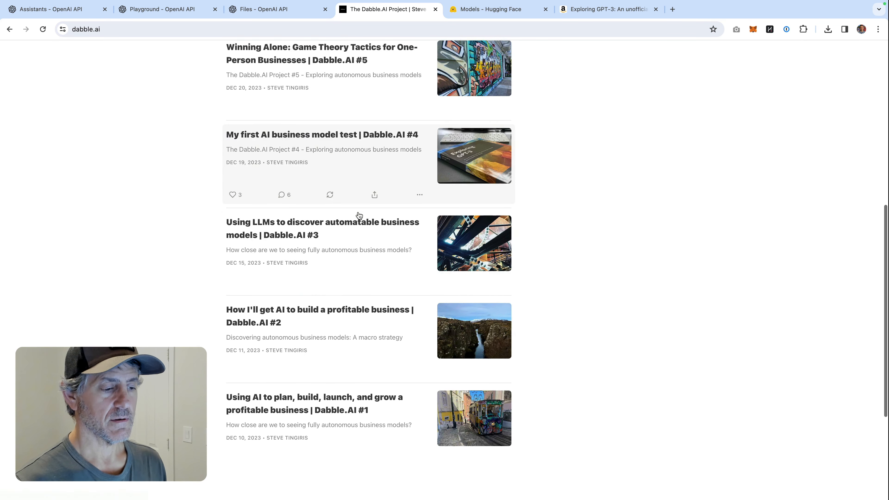
pyautogui.scroll(-1, 359, 214)
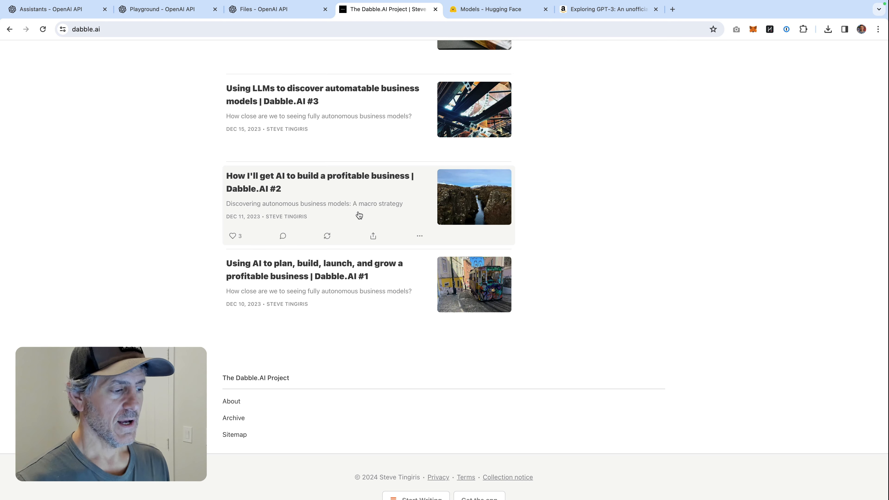
pyautogui.scroll(3, 359, 214)
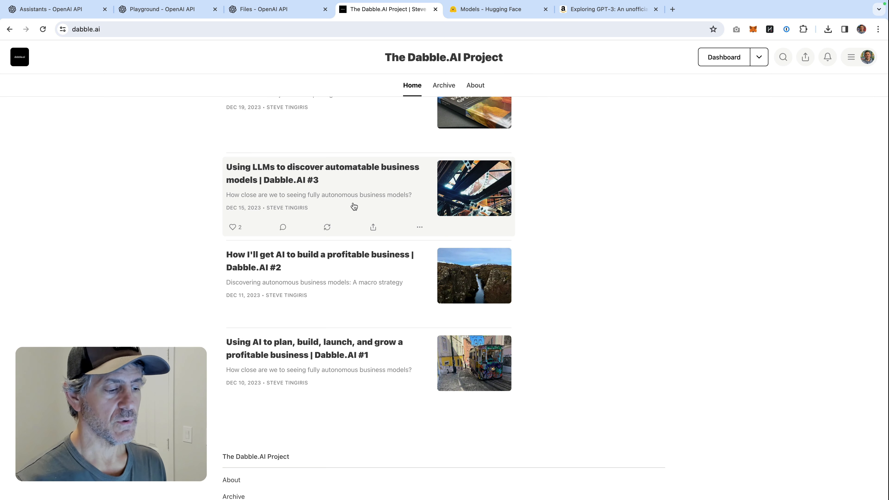
pyautogui.scroll(2, 354, 210)
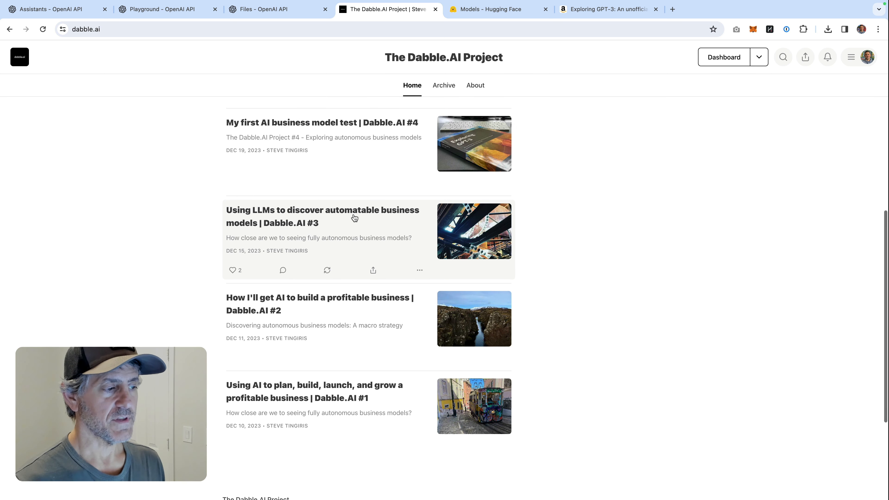
pyautogui.scroll(-1, 355, 218)
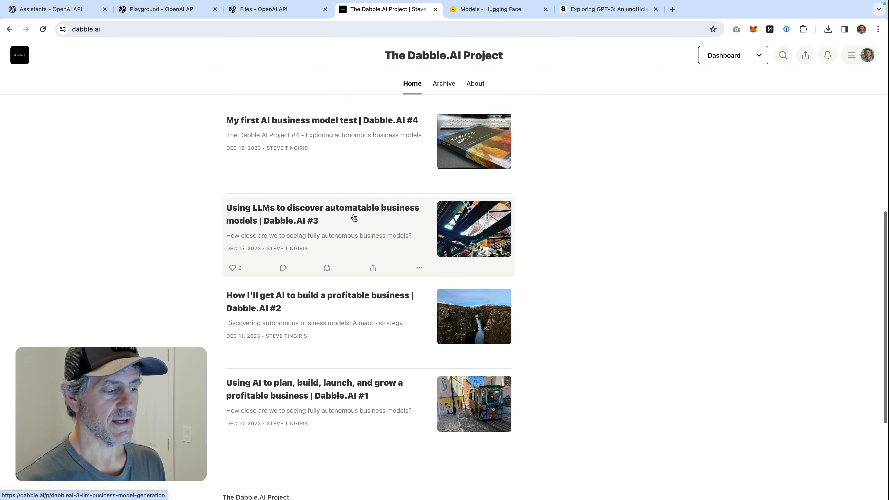
# Step: Read the Dabble.AI #2 post's macro strategy, business models and ranking questions, then return to the Game Theory Book Assistant thread
pyautogui.click(317, 295)
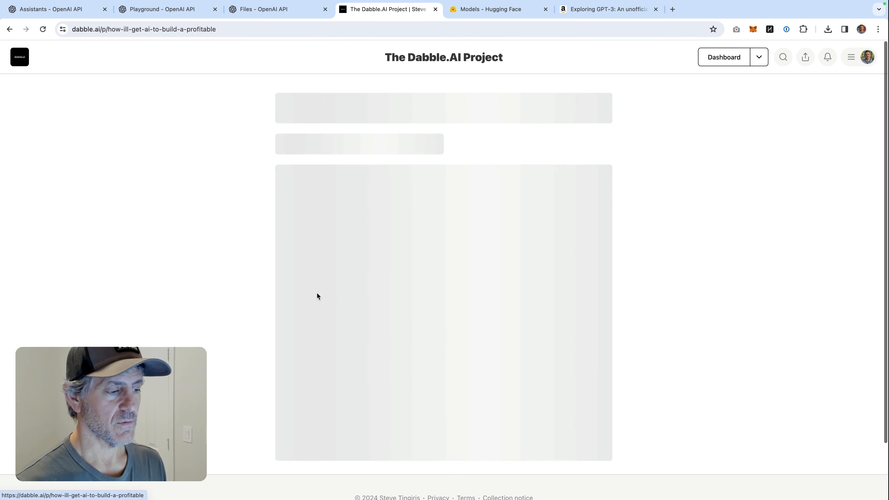
pyautogui.scroll(-10, 318, 296)
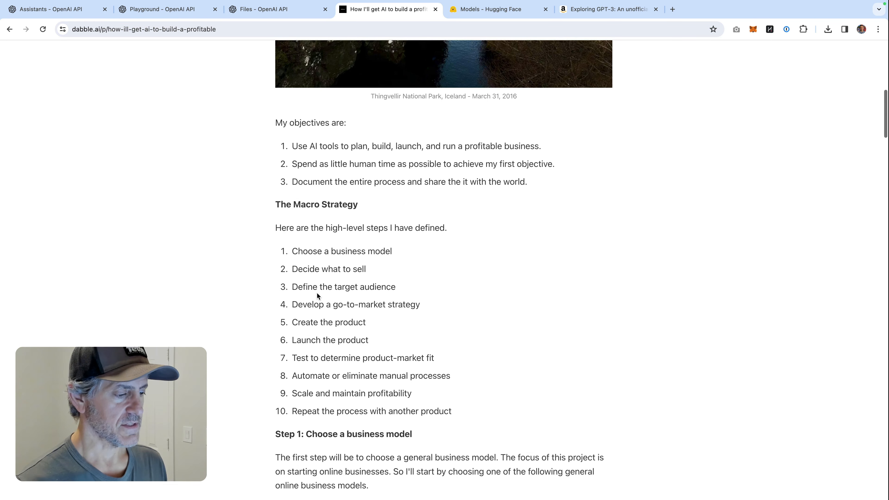
pyautogui.scroll(-10, 317, 294)
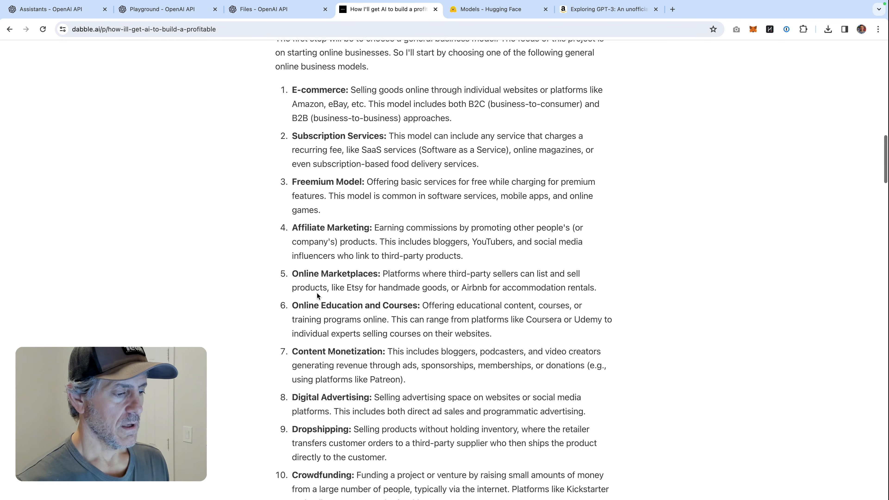
pyautogui.scroll(-10, 317, 295)
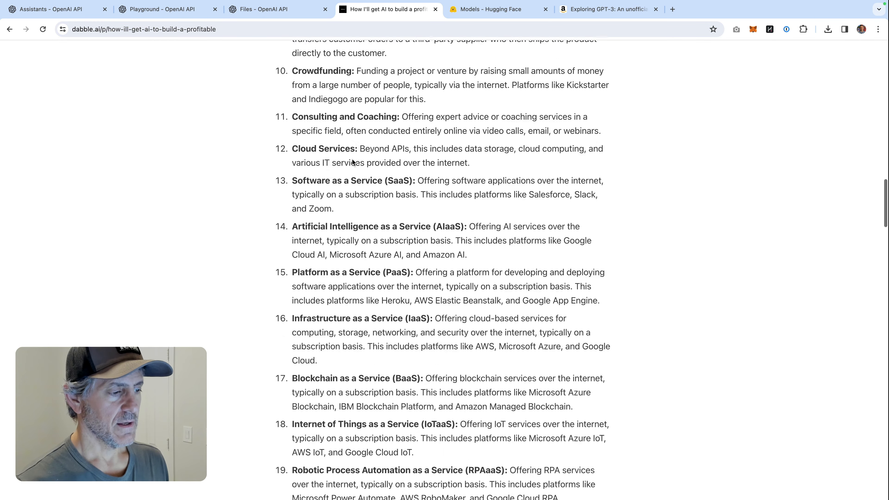
pyautogui.scroll(-15, 352, 162)
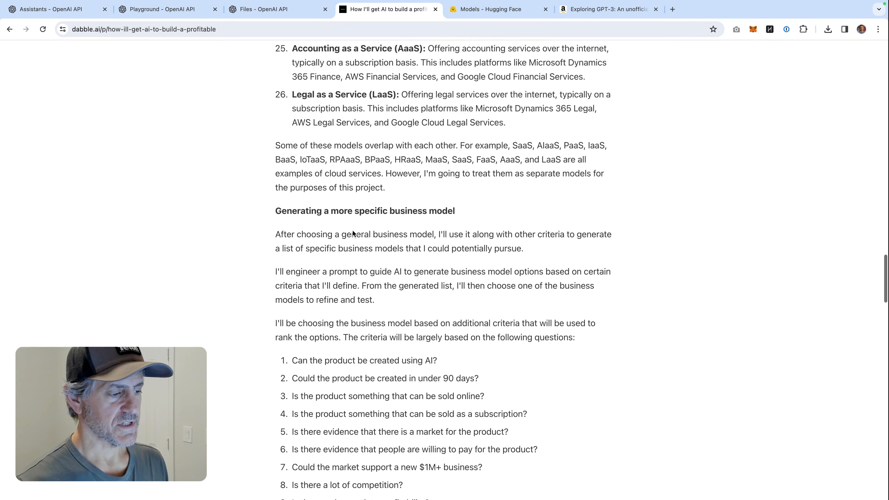
pyautogui.scroll(-5, 353, 233)
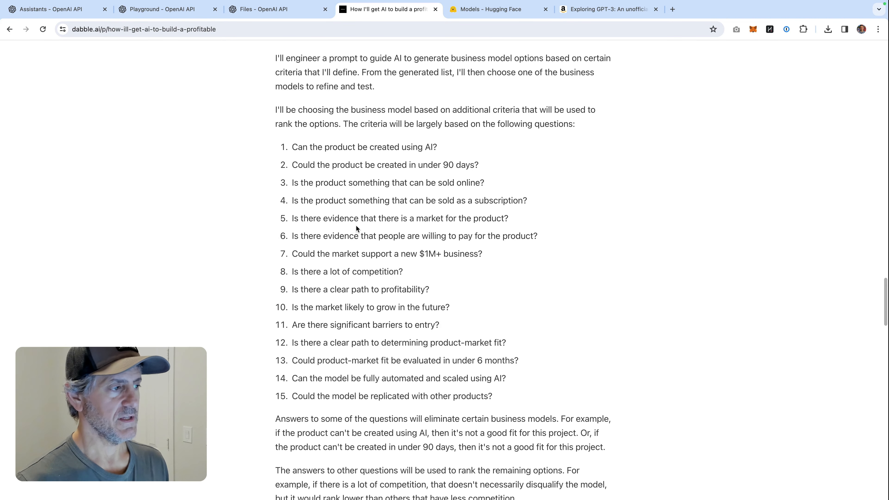
pyautogui.click(162, 9)
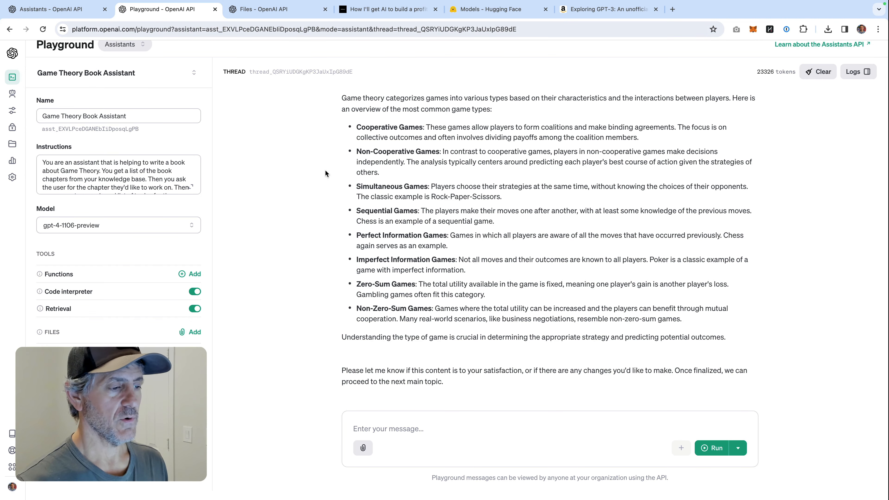